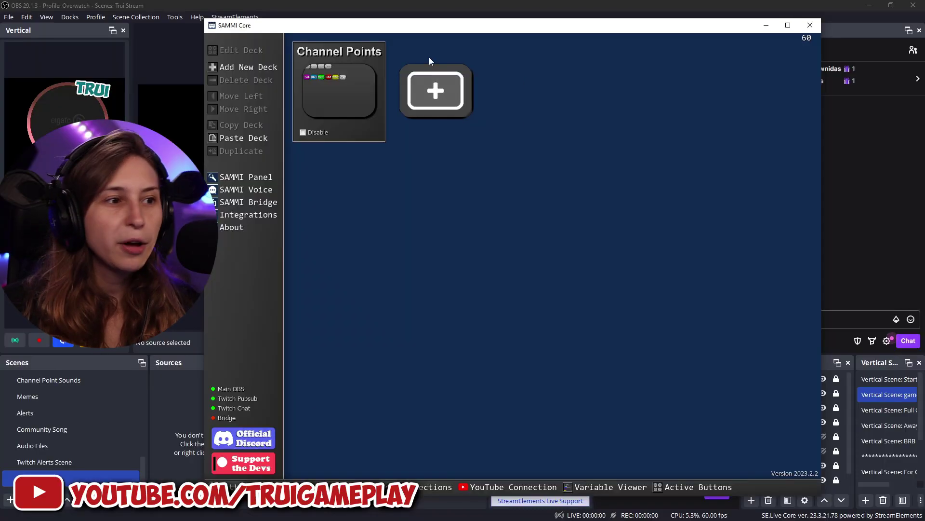
# Add a new deck in SAMMI Core and name it Tutorial
pyautogui.rightClick(452, 91)
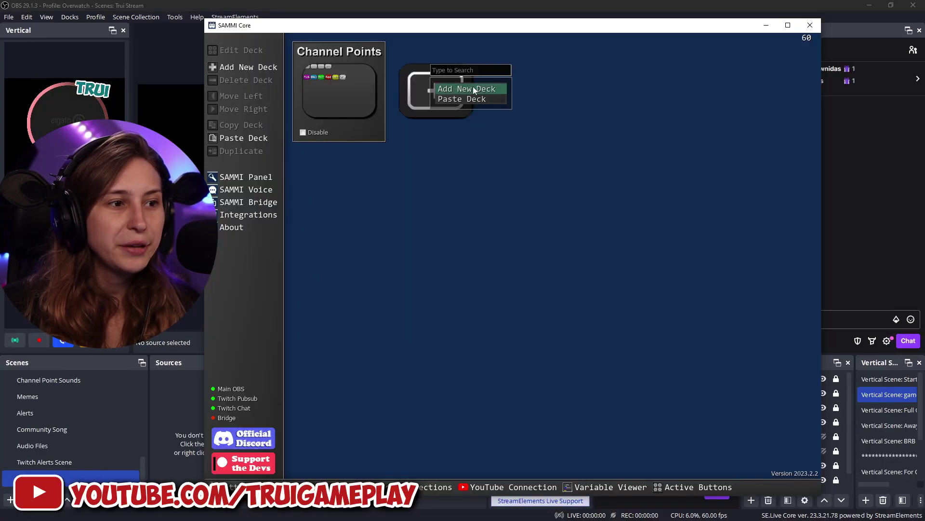
pyautogui.click(475, 91)
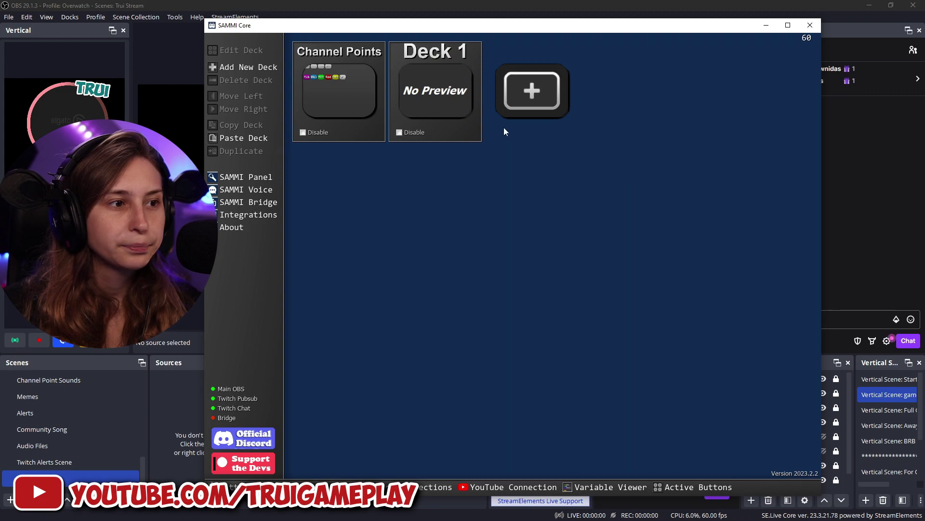
pyautogui.doubleClick(427, 58)
pyautogui.doubleClick(251, 49)
pyautogui.press('BackSpace')
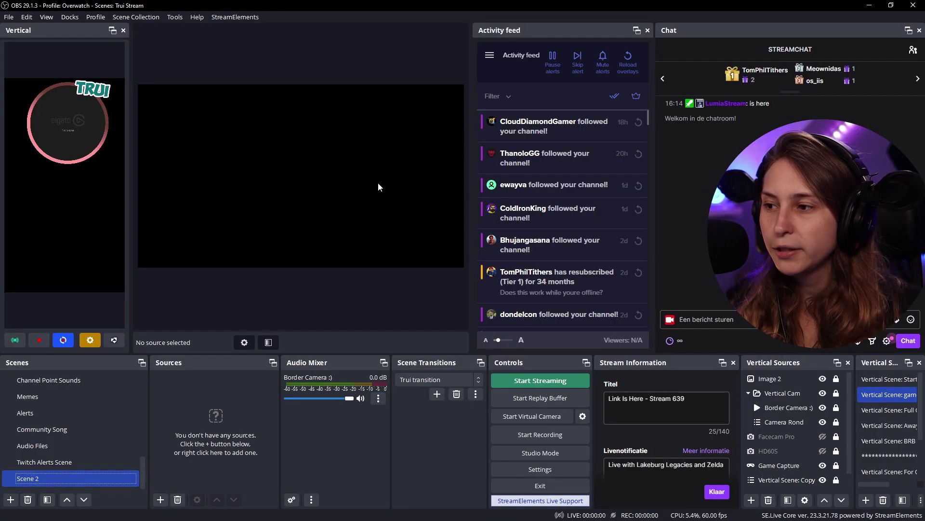
# Switch to OBS and create a new scene named pop-ups
pyautogui.click(11, 499)
pyautogui.write('pop-u')
pyautogui.click(430, 275)
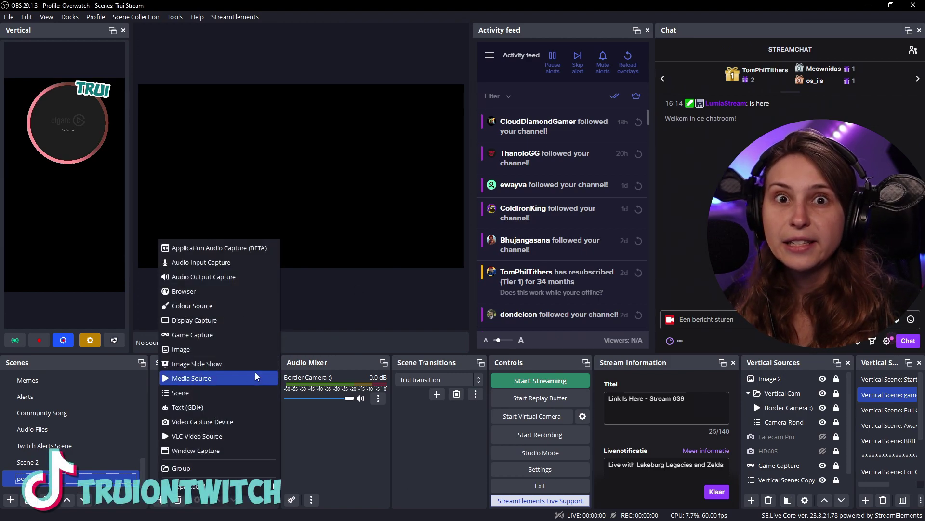
# Add an image source named Image Tut to the pop-ups scene using D:/Twitch/sipBig.png, and reposition it on the canvas
pyautogui.click(195, 350)
pyautogui.press('End')
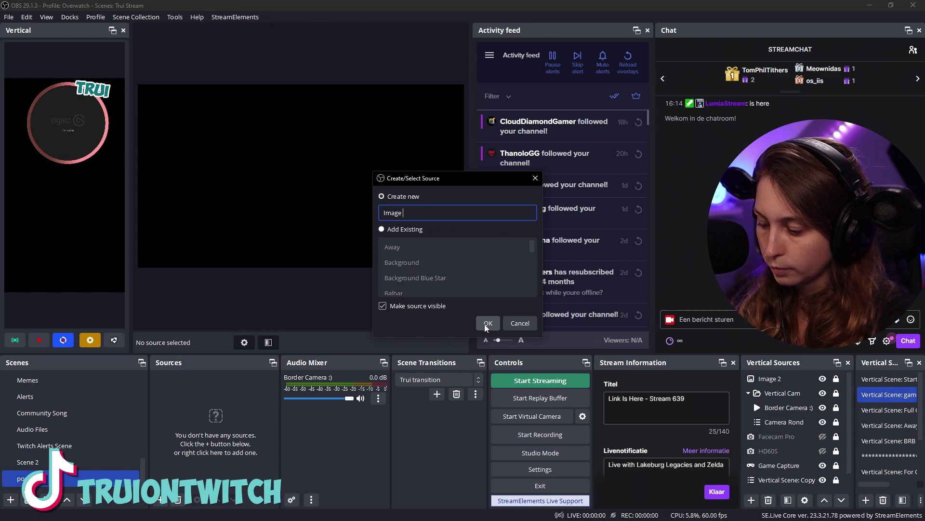
pyautogui.write('Tut')
pyautogui.click(488, 323)
pyautogui.click(601, 264)
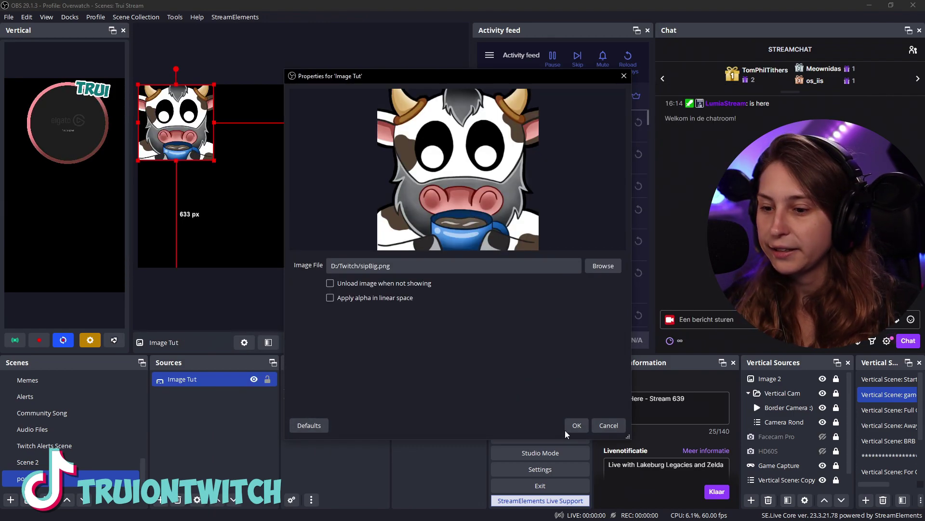
pyautogui.click(577, 425)
pyautogui.moveTo(182, 89); pyautogui.dragTo(301, 118)
pyautogui.moveTo(308, 171); pyautogui.dragTo(201, 137)
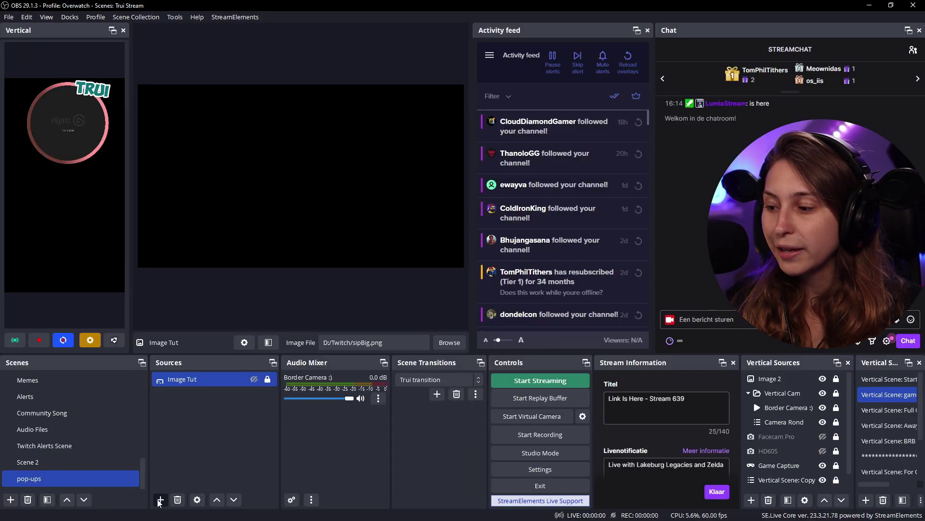
# Add a media source named Media Source Tut to the pop-ups scene using the local file G:/Audio/Intro logo.wav
pyautogui.click(161, 499)
pyautogui.click(221, 386)
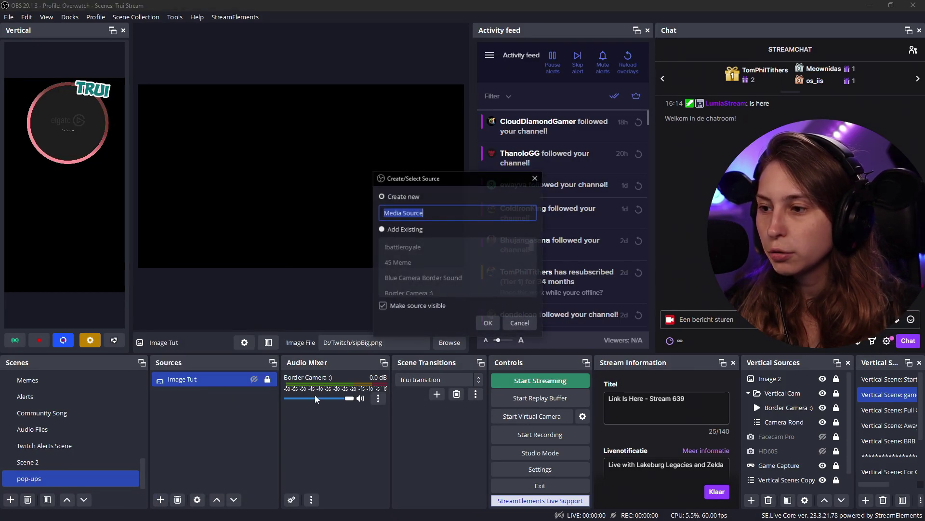
pyautogui.write('Tut')
pyautogui.press('Return')
pyautogui.click(596, 280)
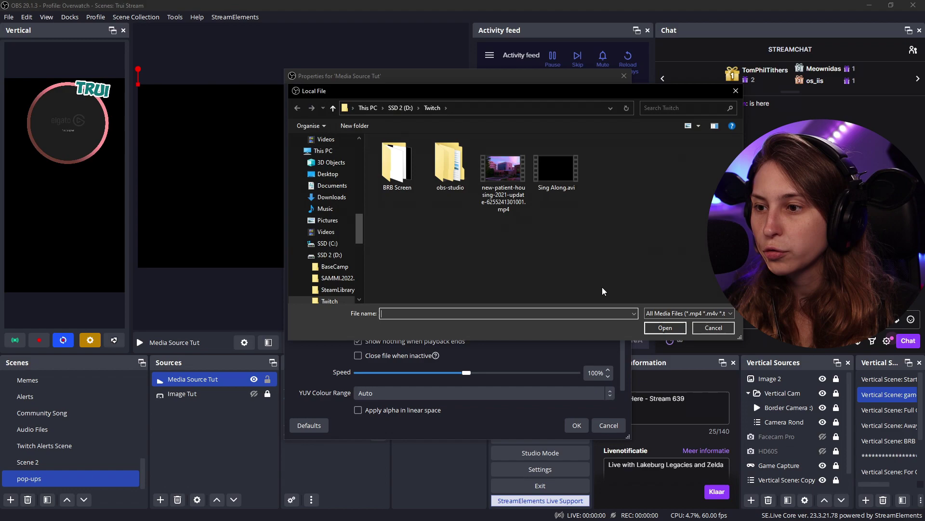
pyautogui.doubleClick(394, 118)
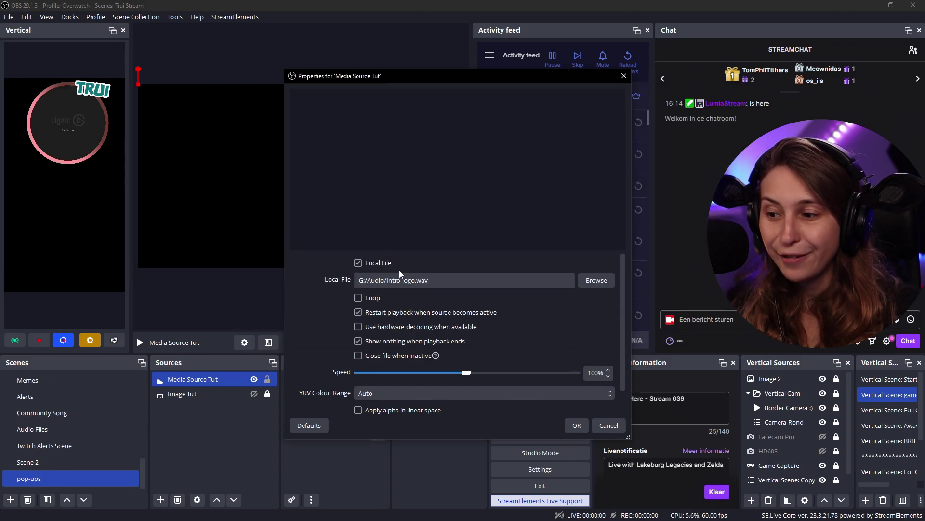
pyautogui.click(576, 425)
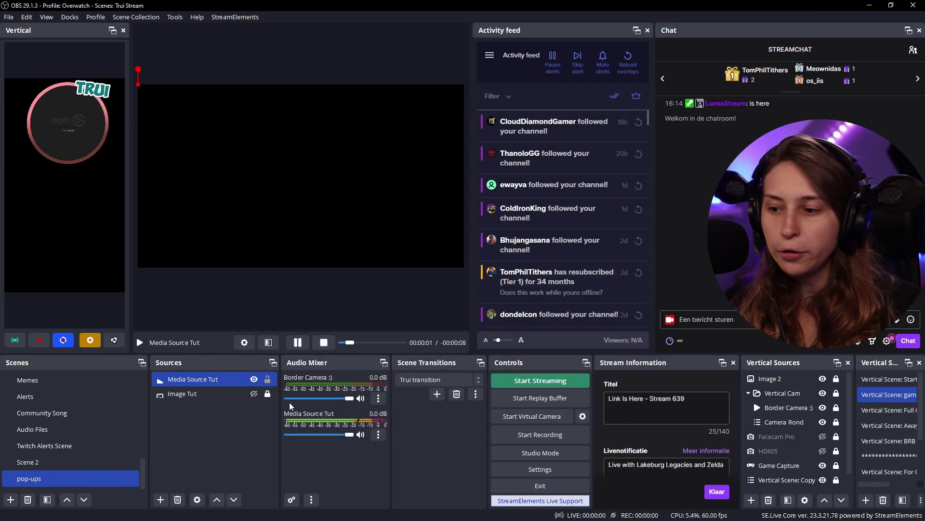
# Open the advanced audio properties for Media Source Tut, and hide that source in the pop-ups scene
pyautogui.click(382, 434)
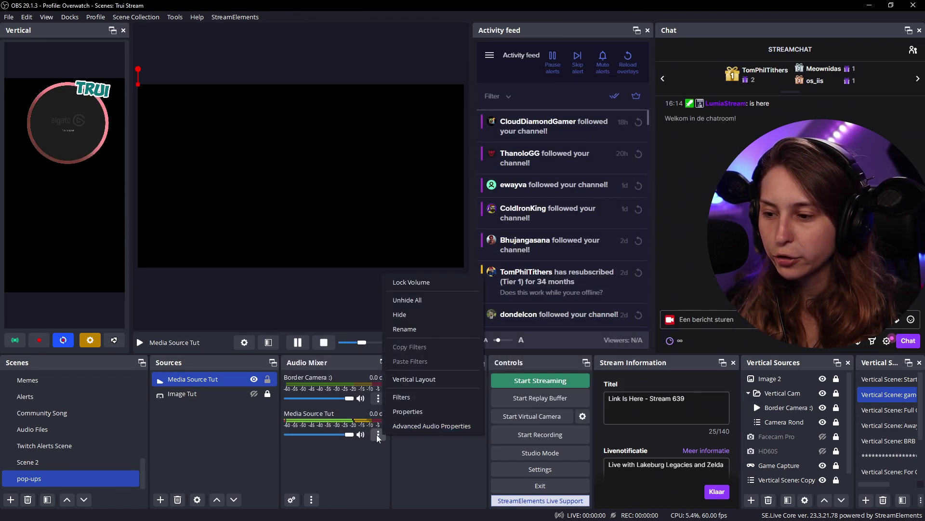
pyautogui.click(418, 427)
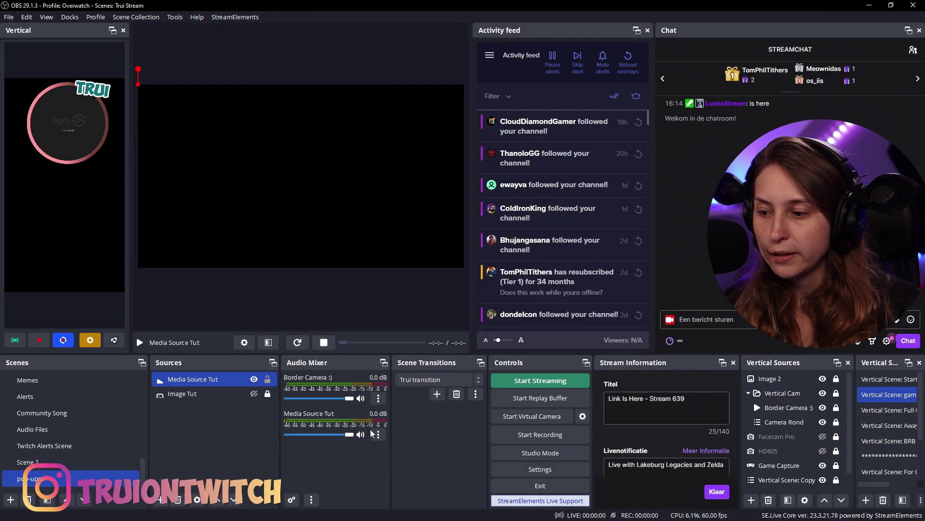
pyautogui.click(254, 380)
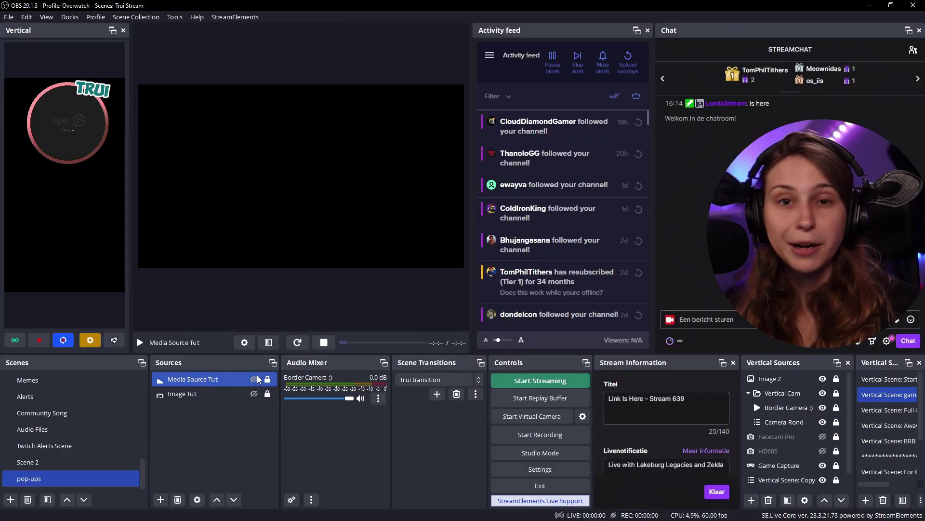
pyautogui.click(182, 394)
pyautogui.click(193, 381)
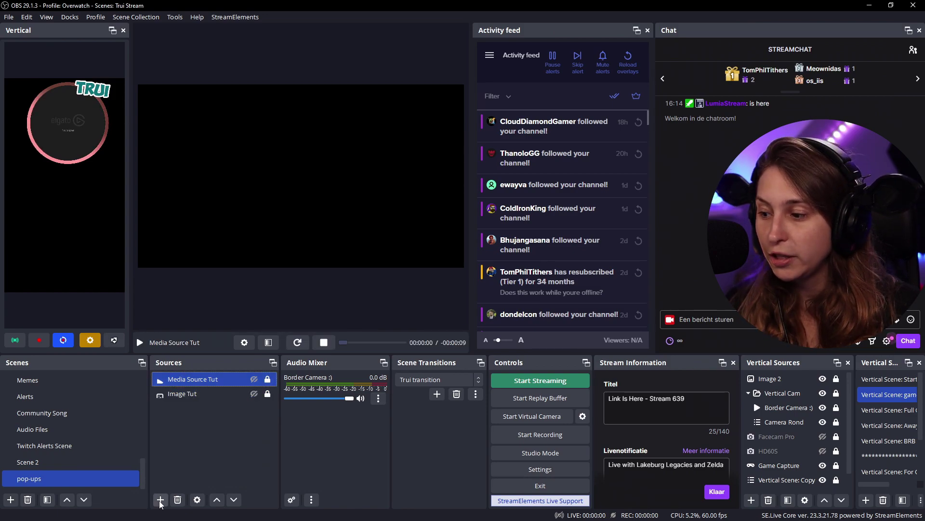
# Add a media source named Media Source Video Tut with a local video file, scaled down and placed along the canvas's right edge
pyautogui.click(160, 499)
pyautogui.click(202, 383)
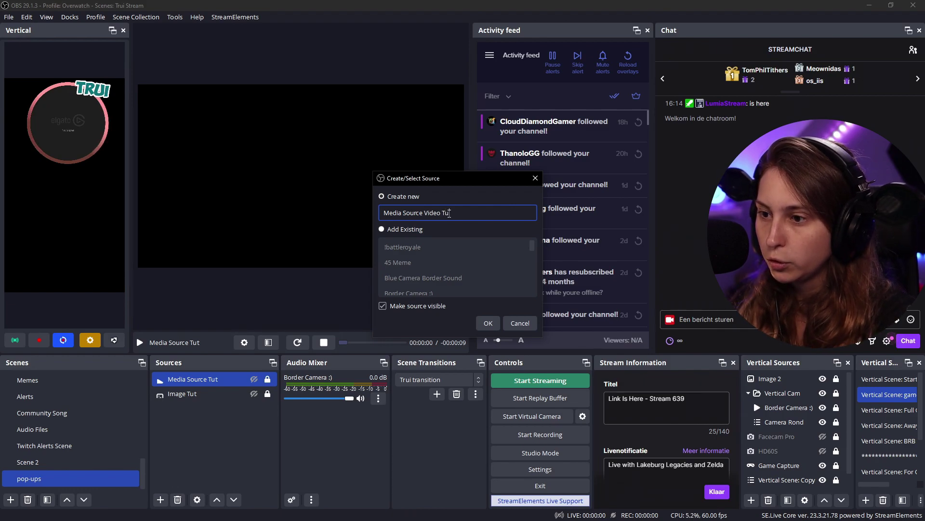
pyautogui.click(484, 327)
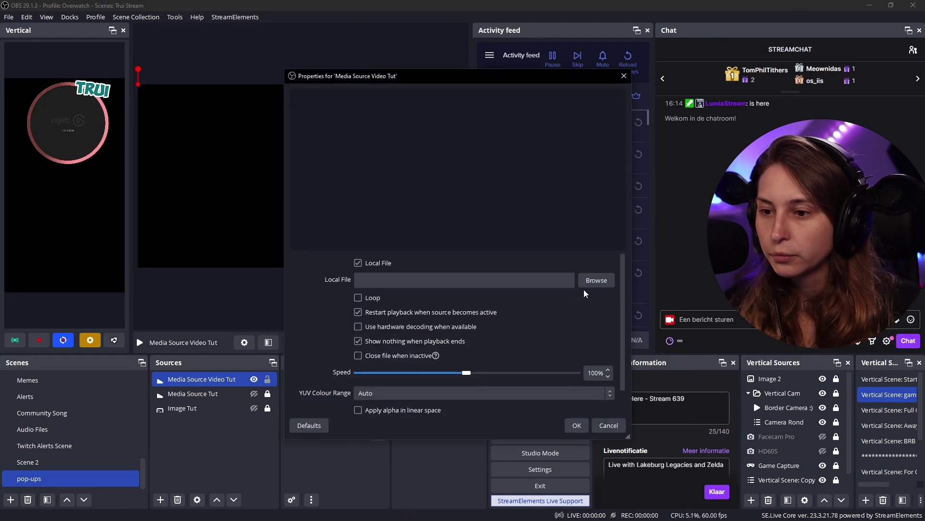
pyautogui.click(596, 282)
pyautogui.doubleClick(469, 245)
pyautogui.click(576, 426)
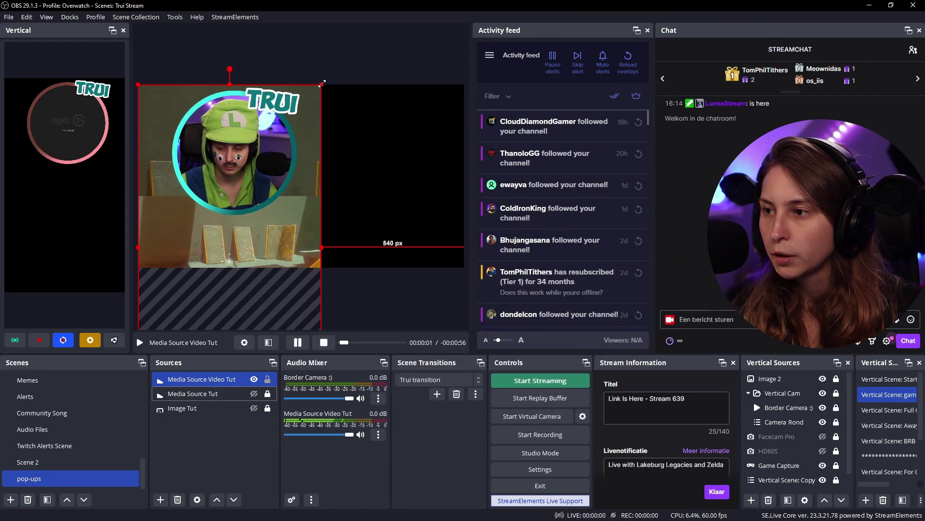
pyautogui.moveTo(322, 84); pyautogui.dragTo(283, 114)
pyautogui.moveTo(242, 197); pyautogui.dragTo(407, 180)
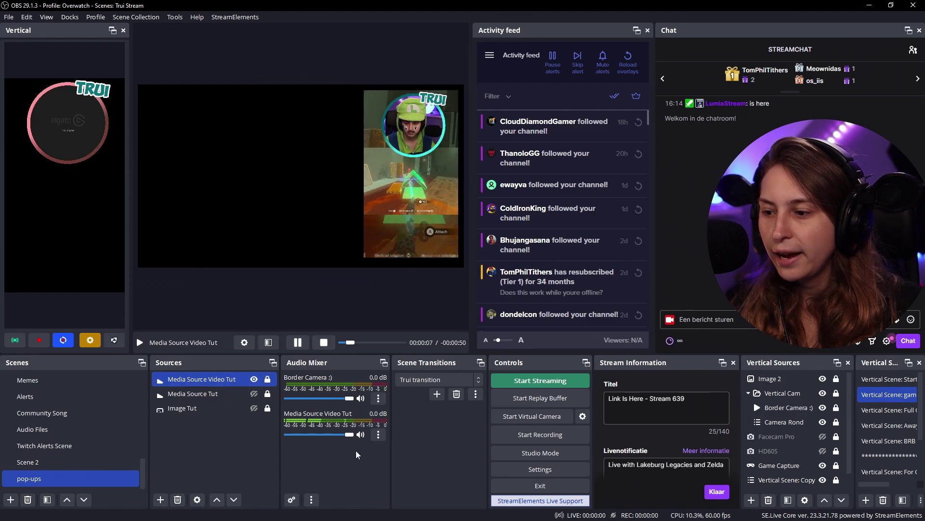
# Set the audio monitoring of Media Source Video Tut to Monitor and Output, and hide the source
pyautogui.click(379, 434)
pyautogui.click(424, 423)
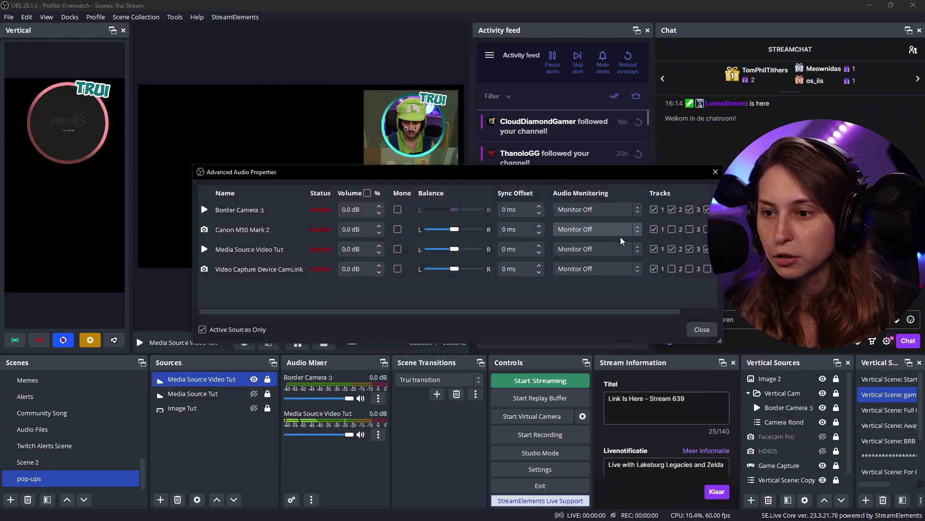
pyautogui.click(596, 249)
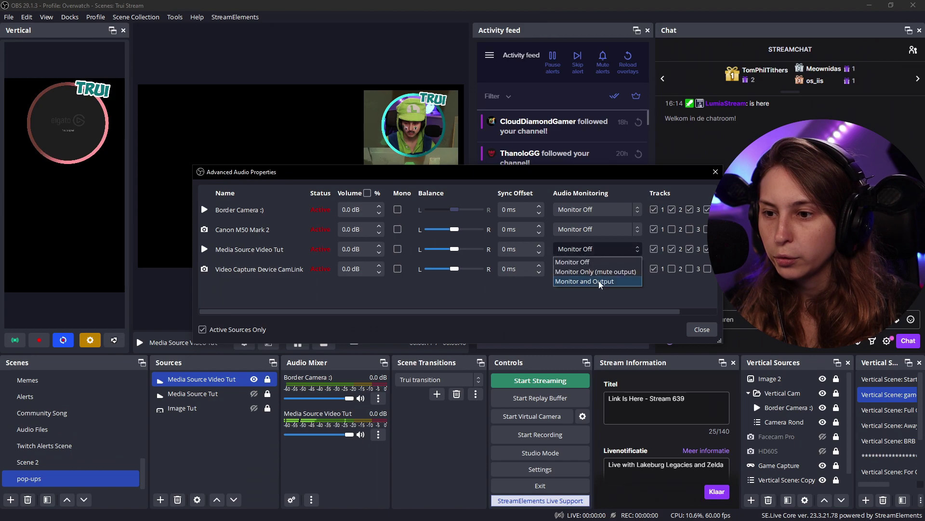
pyautogui.click(602, 281)
pyautogui.click(703, 329)
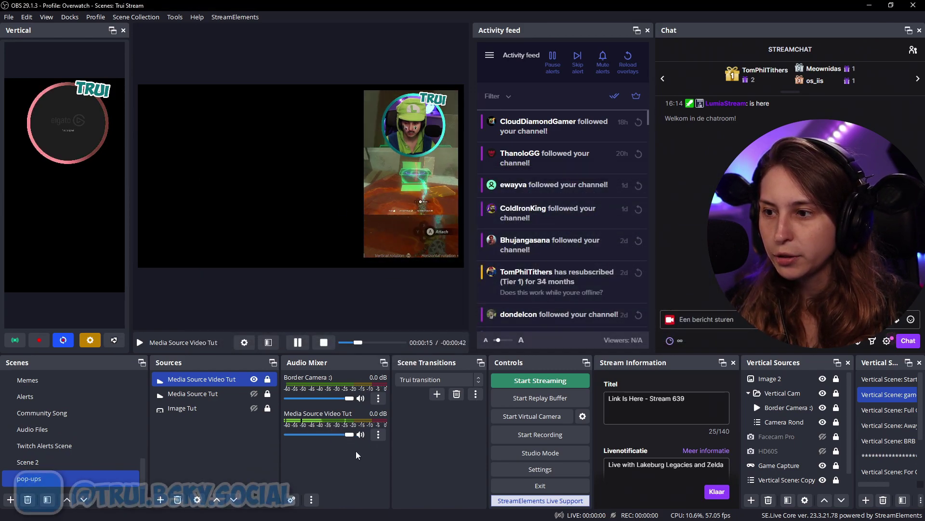
pyautogui.click(254, 379)
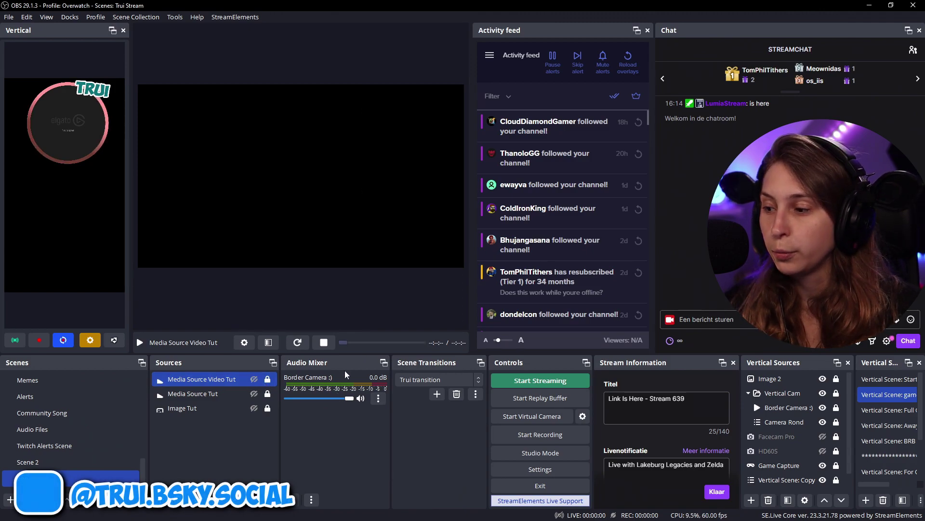
# Toggle the visibility of Image Tut and Media Source Tut on and off to test them
pyautogui.click(254, 408)
pyautogui.click(254, 408)
pyautogui.click(248, 393)
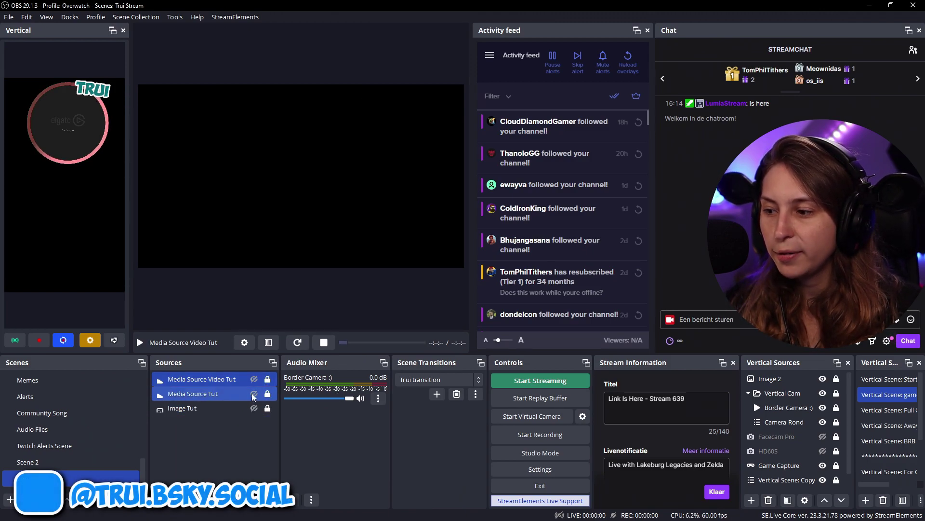
pyautogui.click(254, 394)
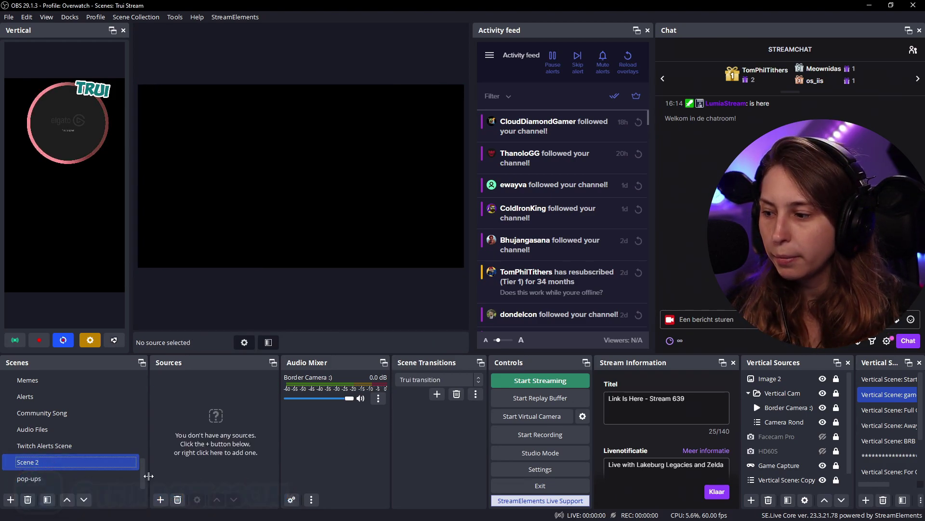
# Add the existing pop-ups scene as a scene source in Scene 2
pyautogui.click(161, 500)
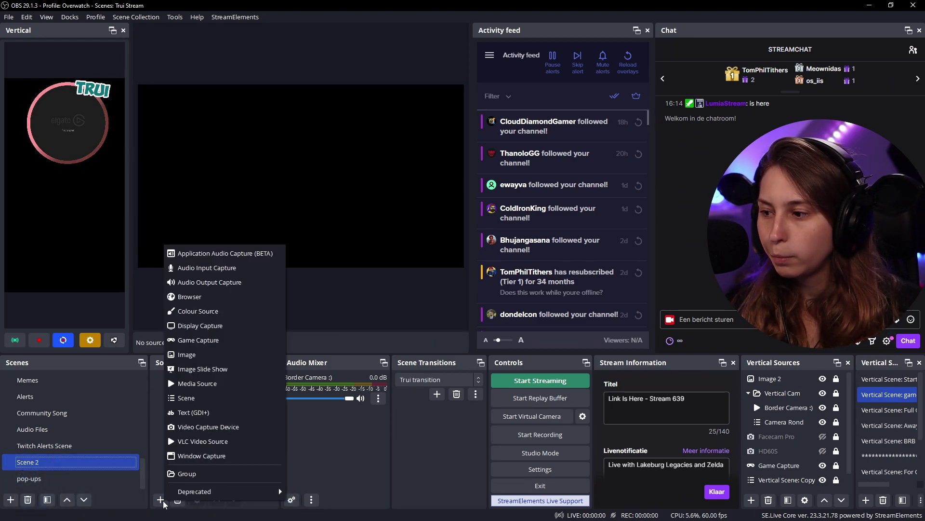
pyautogui.click(204, 397)
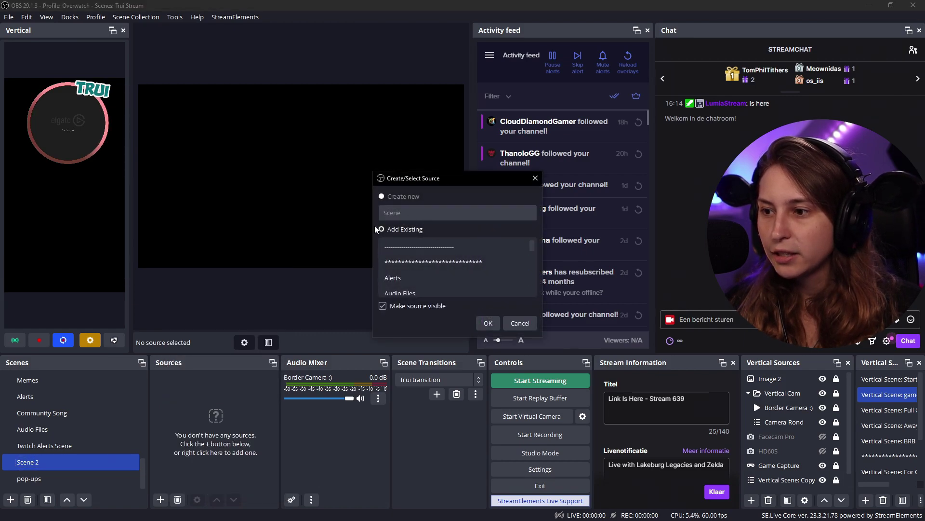
pyautogui.scroll(-10, 413, 285)
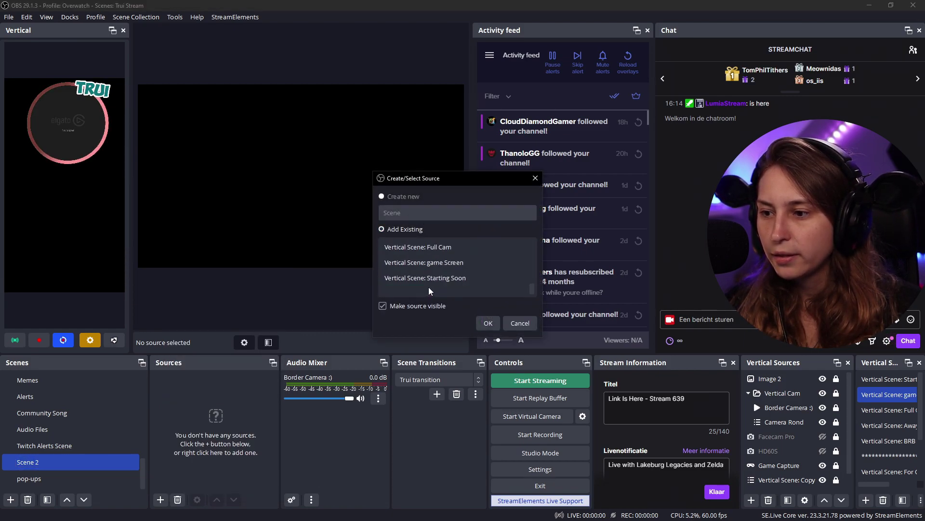
pyautogui.click(436, 289)
pyautogui.click(397, 279)
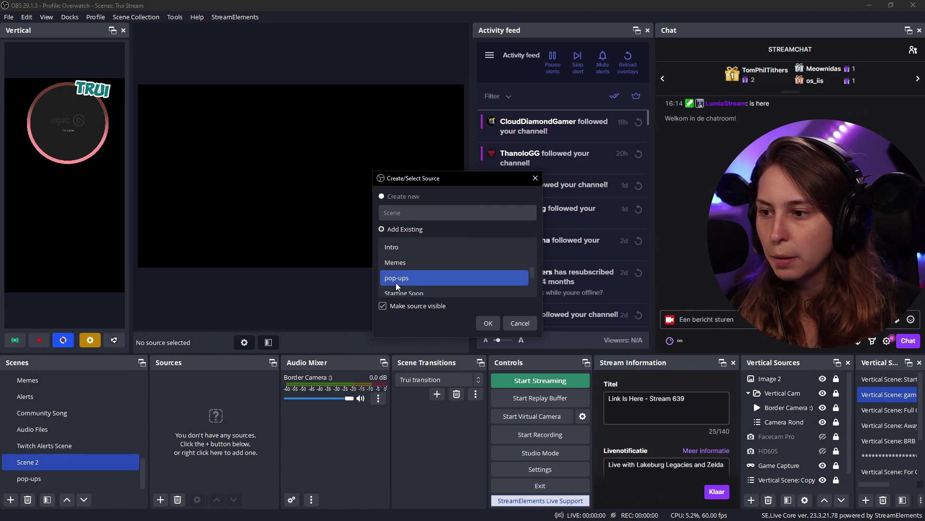
pyautogui.click(489, 323)
# Show Media Source Video Tut in the pop-ups scene, check it through Scene 2, and return to pop-ups
pyautogui.doubleClick(207, 379)
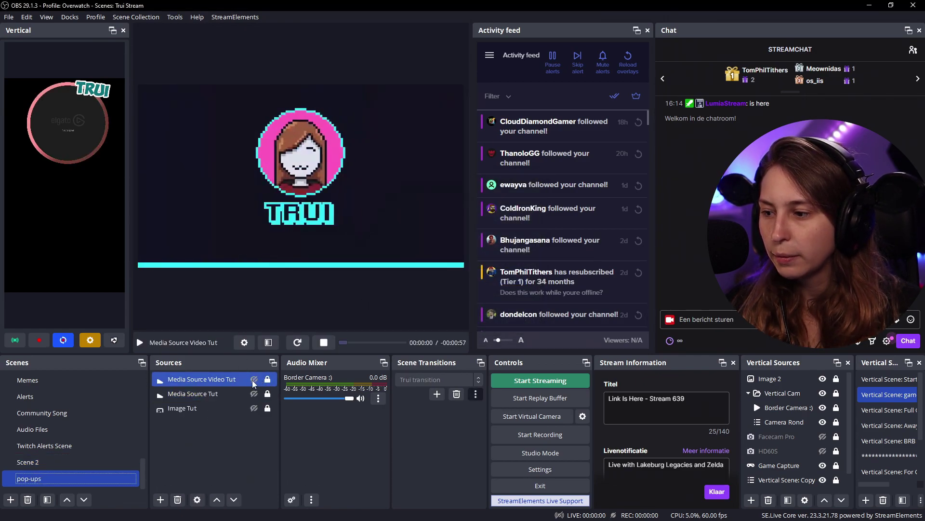
pyautogui.click(254, 379)
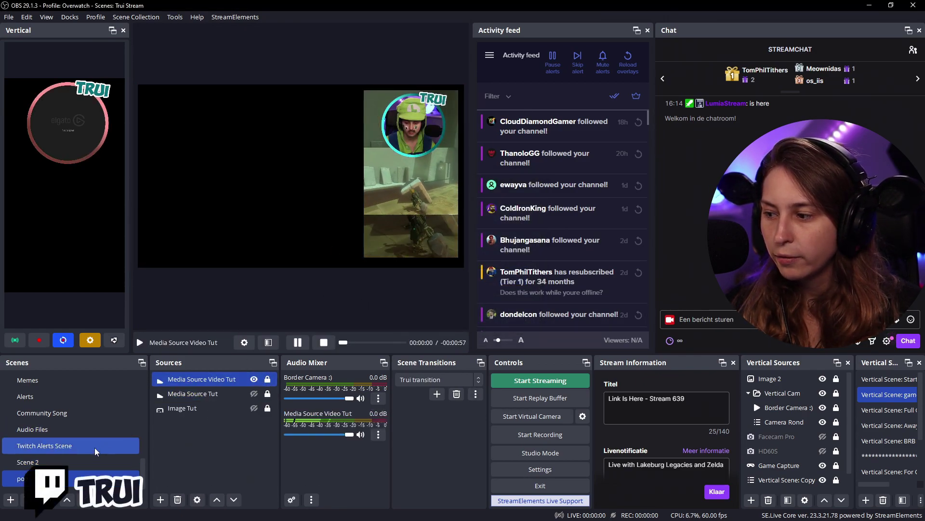
pyautogui.click(96, 462)
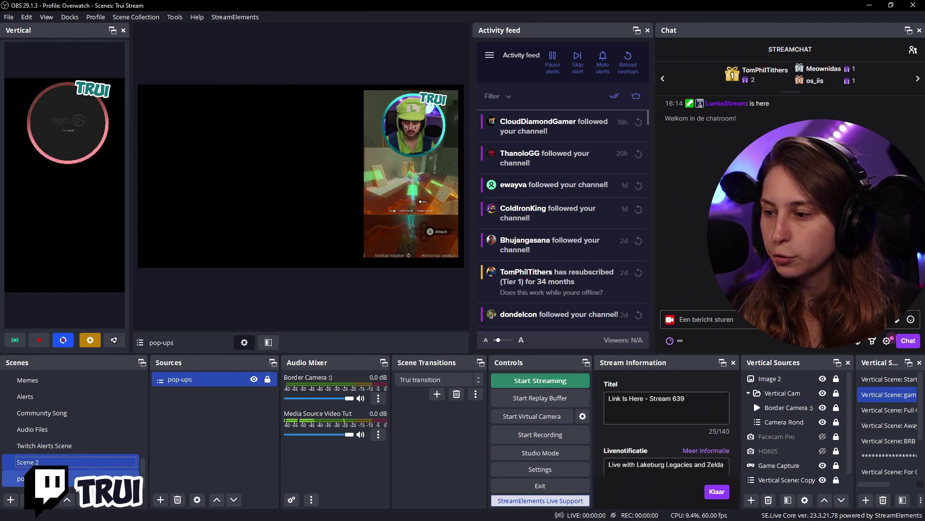
pyautogui.click(19, 479)
# Switch to SAMMI Core and add a new button in the first grid cell of the Tutorial deck
pyautogui.hotkey('alt', 'Tab')
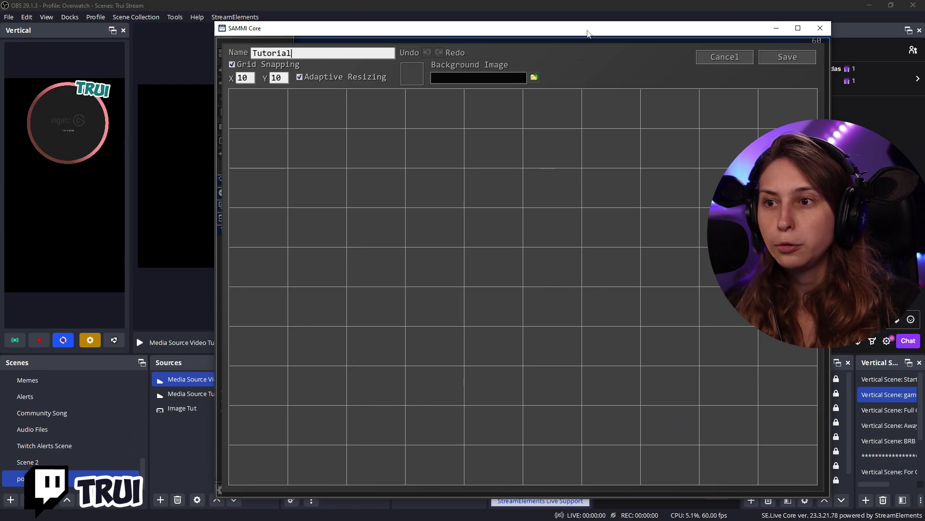
pyautogui.moveTo(587, 33); pyautogui.dragTo(576, 23)
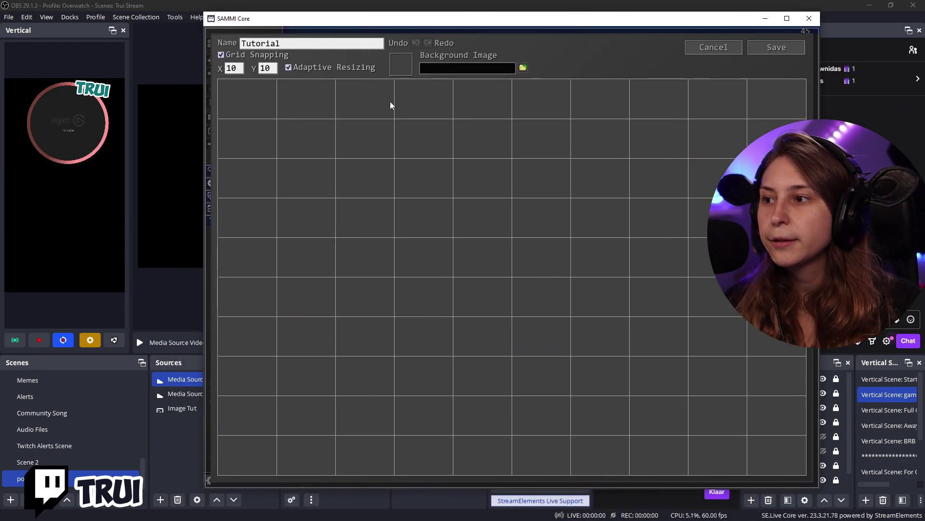
pyautogui.rightClick(248, 97)
pyautogui.click(289, 97)
# Label the new button in the first grid cell Teadad and save its appearance
pyautogui.rightClick(232, 84)
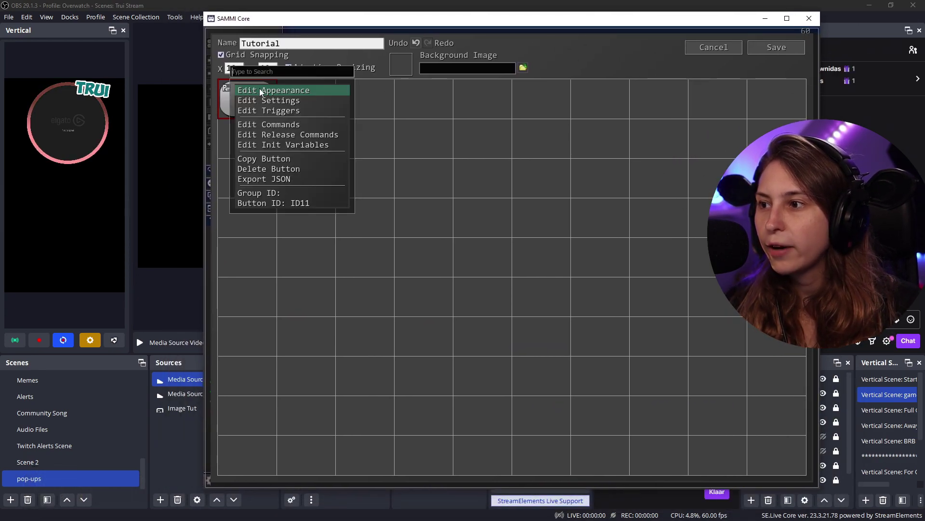
pyautogui.click(271, 90)
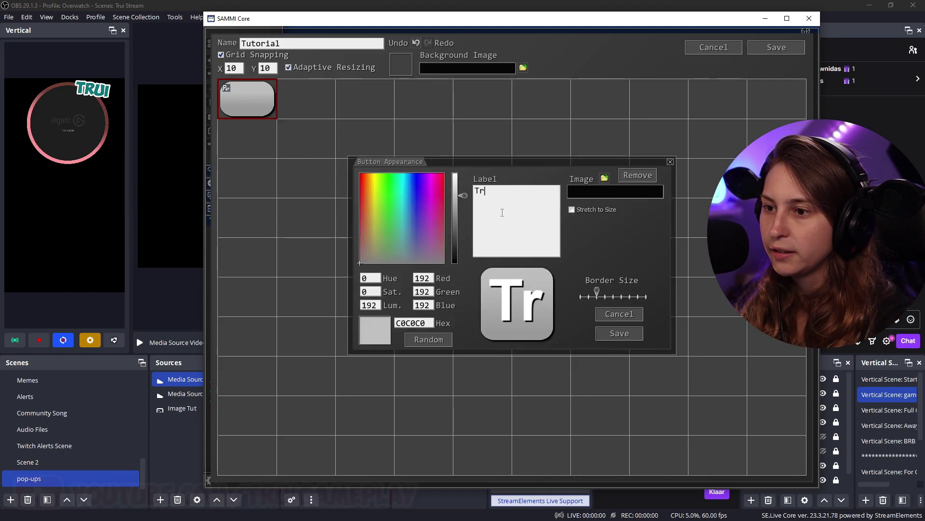
pyautogui.write('Tr')
pyautogui.click(619, 333)
# Create two more buttons in the cells beside Teadad, labelled Video and Music
pyautogui.rightClick(313, 104)
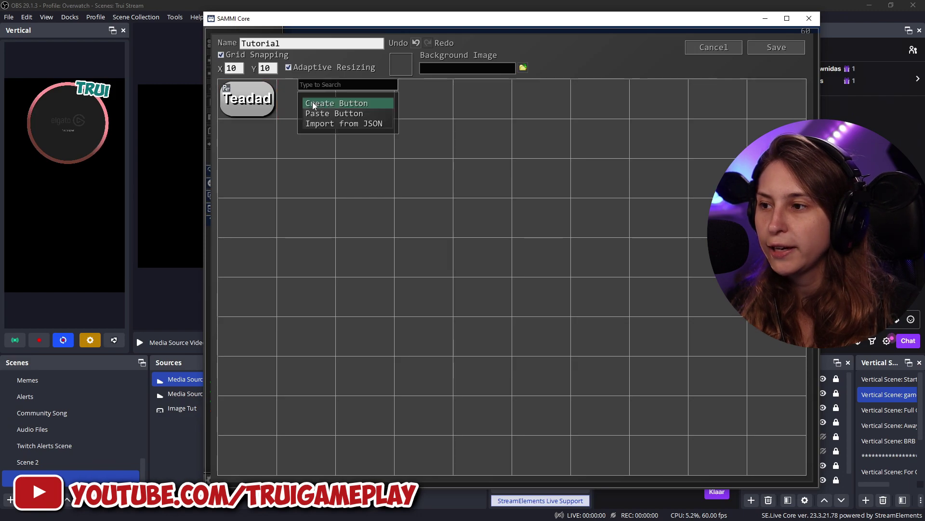
pyautogui.click(356, 104)
pyautogui.rightClick(311, 105)
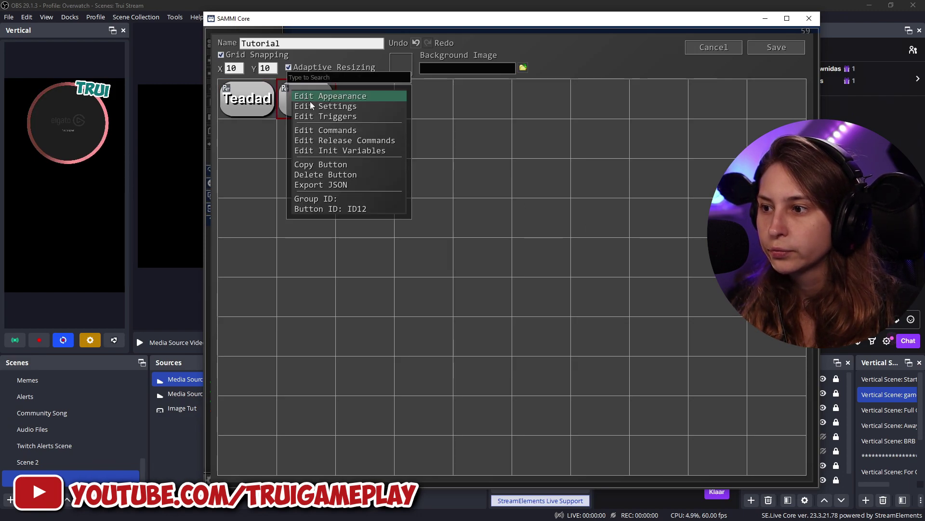
pyautogui.click(346, 96)
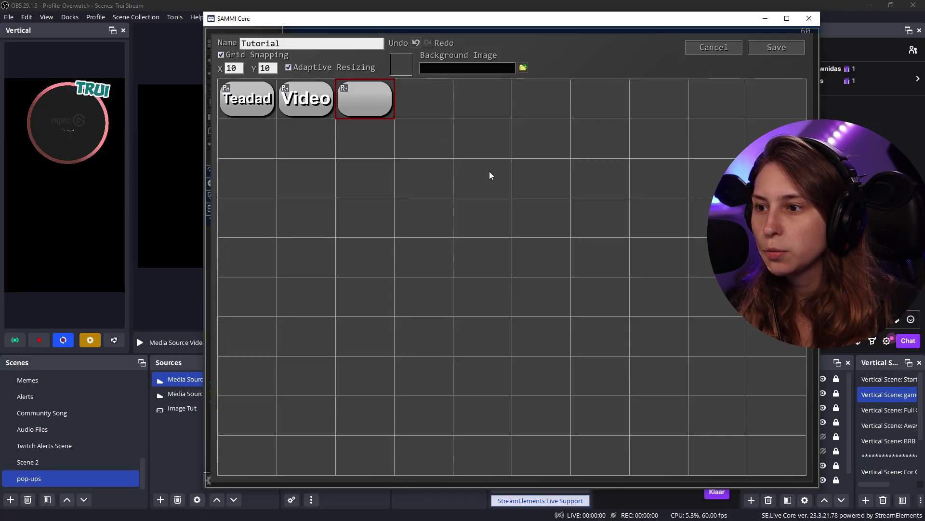
pyautogui.write('Music')
pyautogui.click(619, 333)
# Add a Twitch Chat trigger to the Teadad button
pyautogui.click(243, 90)
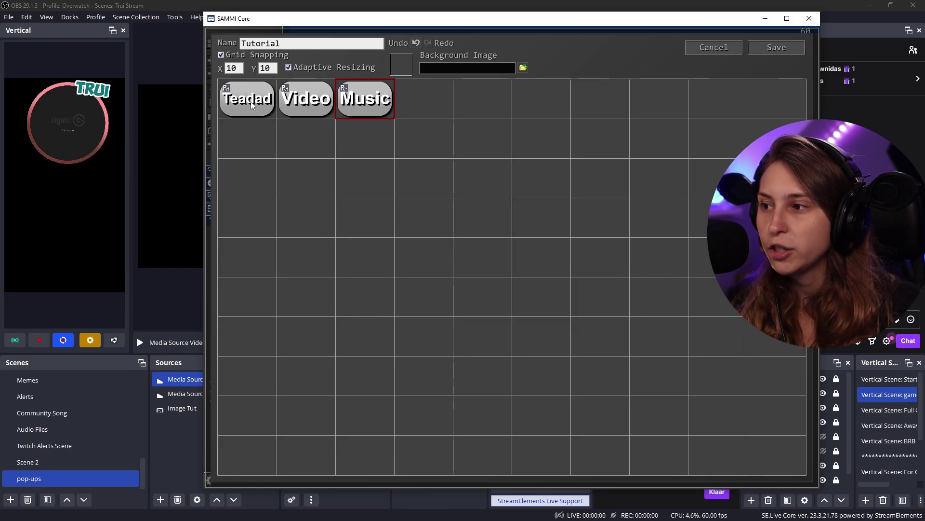
pyautogui.rightClick(251, 102)
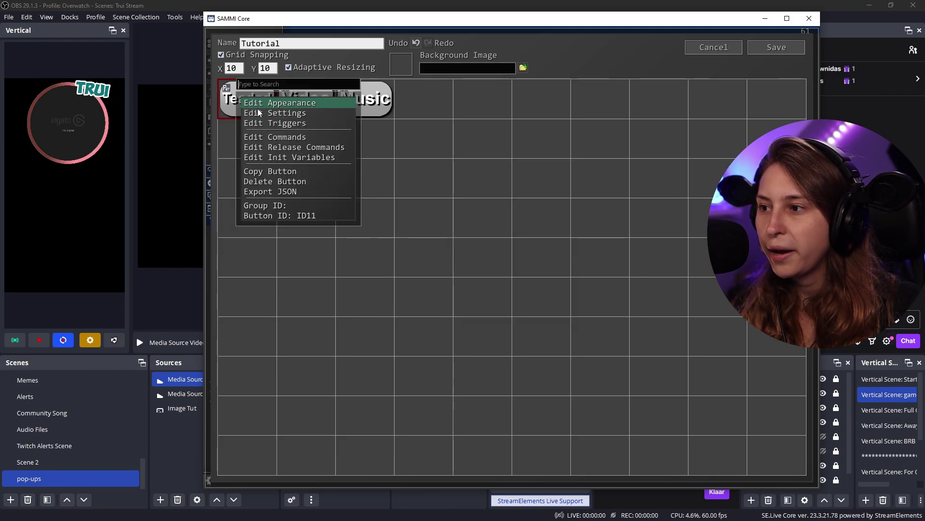
pyautogui.click(275, 123)
pyautogui.click(499, 130)
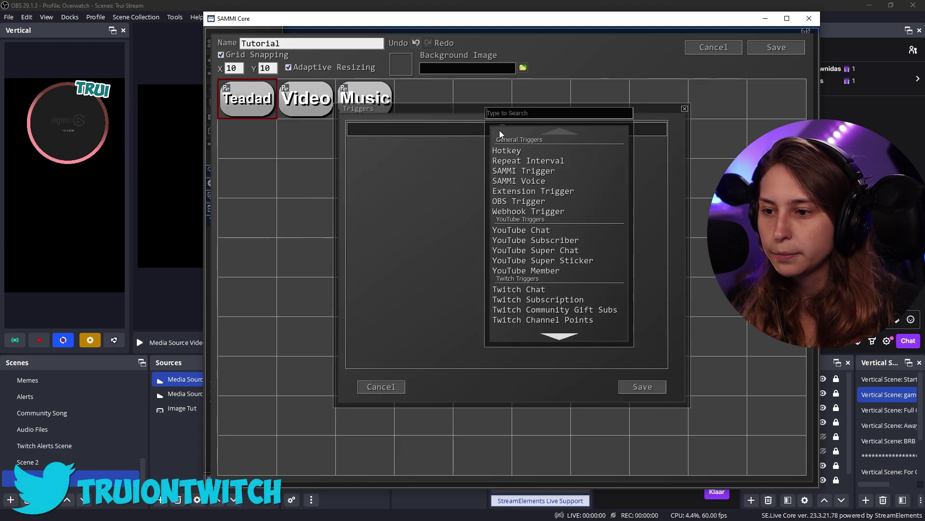
pyautogui.scroll(-2, 562, 269)
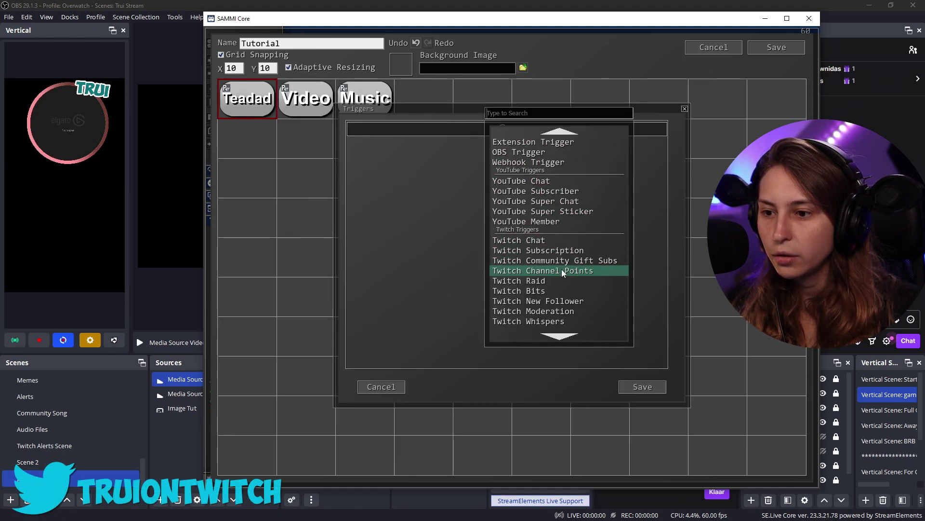
pyautogui.click(537, 241)
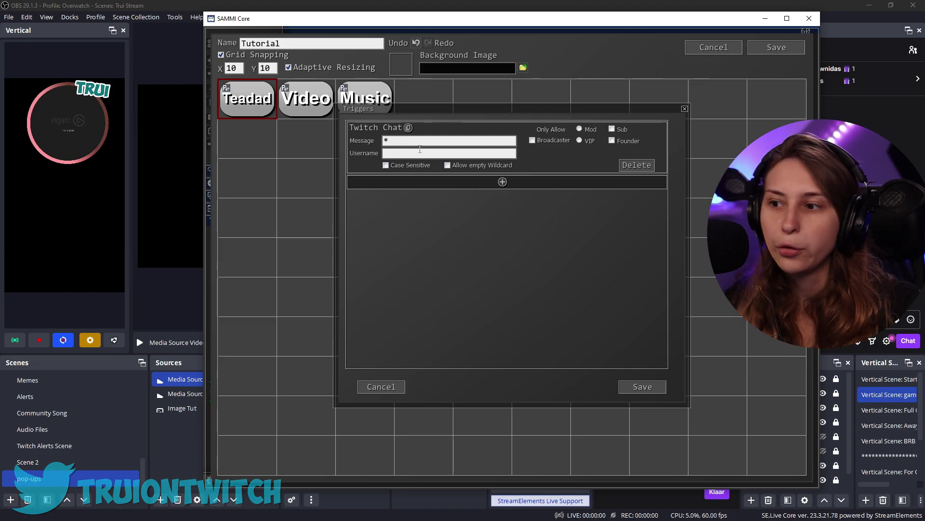
# Set the Teadad trigger's chat message to *!Teadad and save the trigger
pyautogui.write('!')
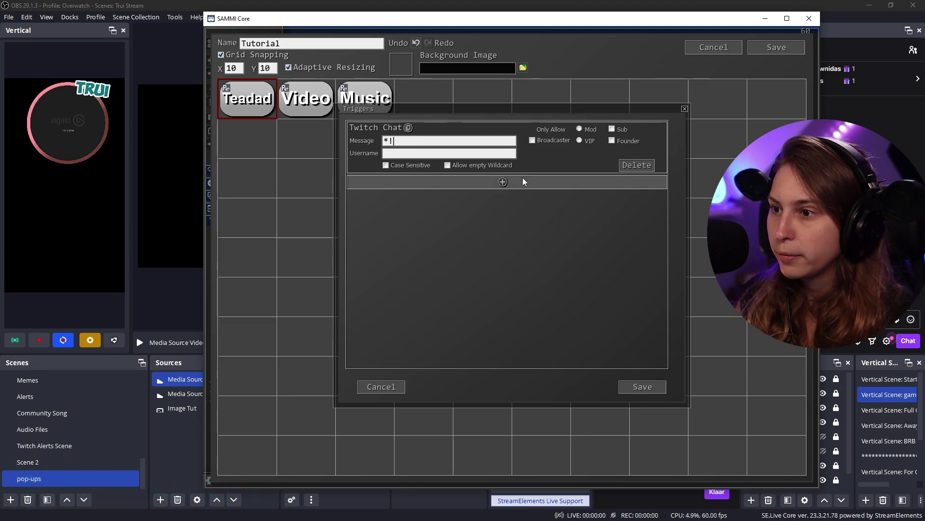
pyautogui.write('Teadag')
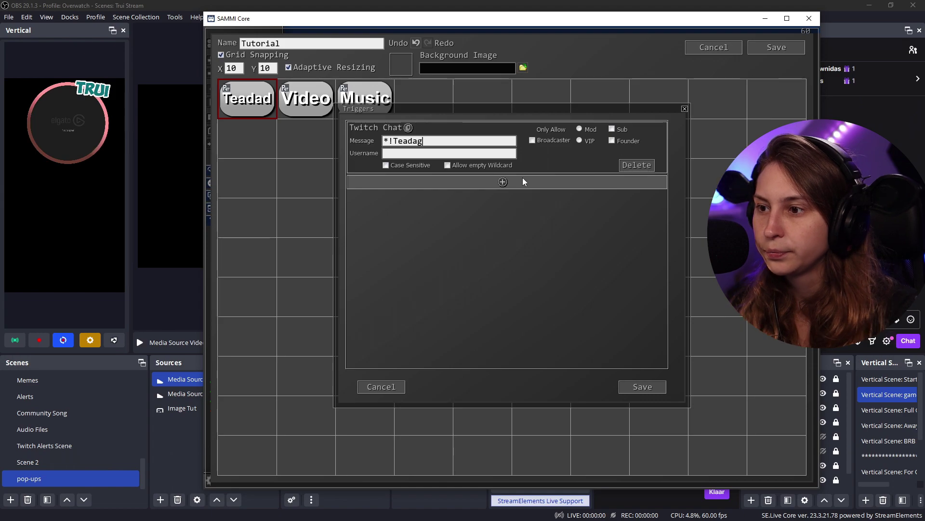
pyautogui.press('BackSpace')
pyautogui.write('d')
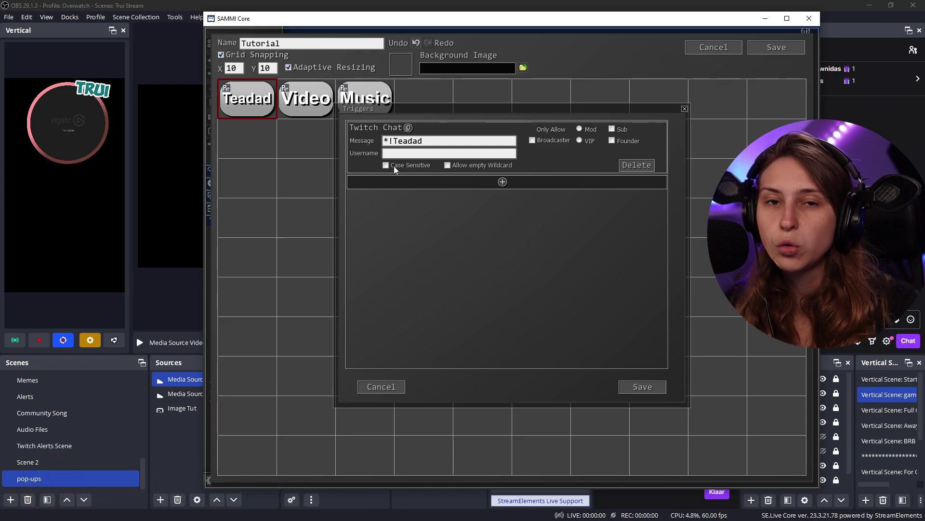
pyautogui.click(393, 141)
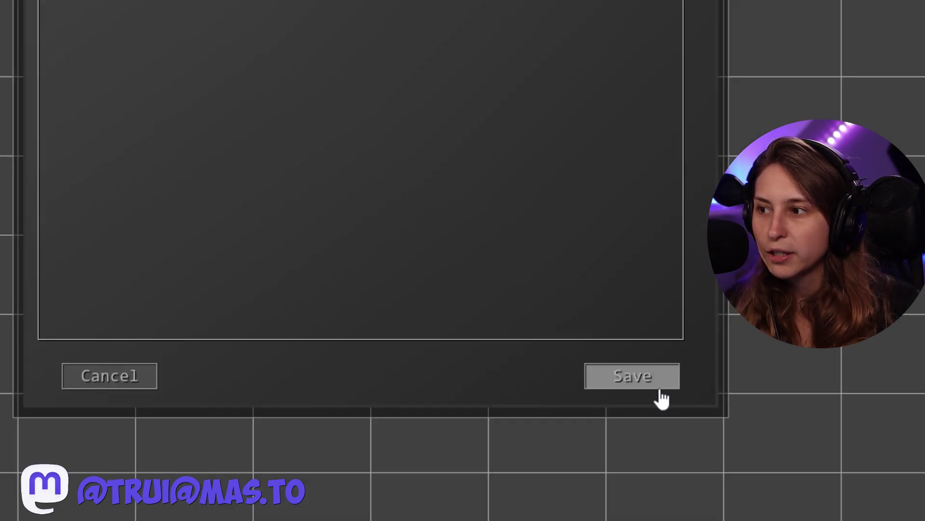
pyautogui.click(713, 500)
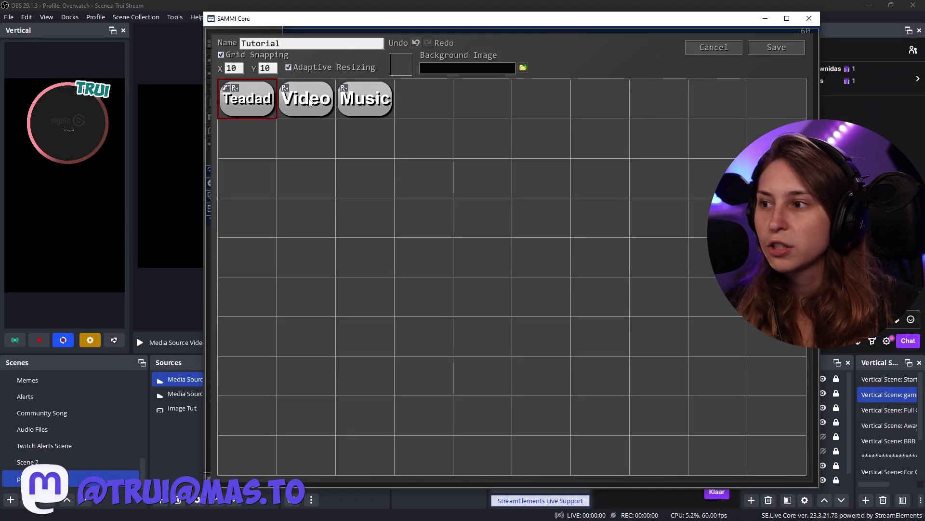
# Add Twitch Chat triggers to the Video and Music buttons, using the message *!video for Video
pyautogui.rightClick(317, 106)
pyautogui.click(371, 121)
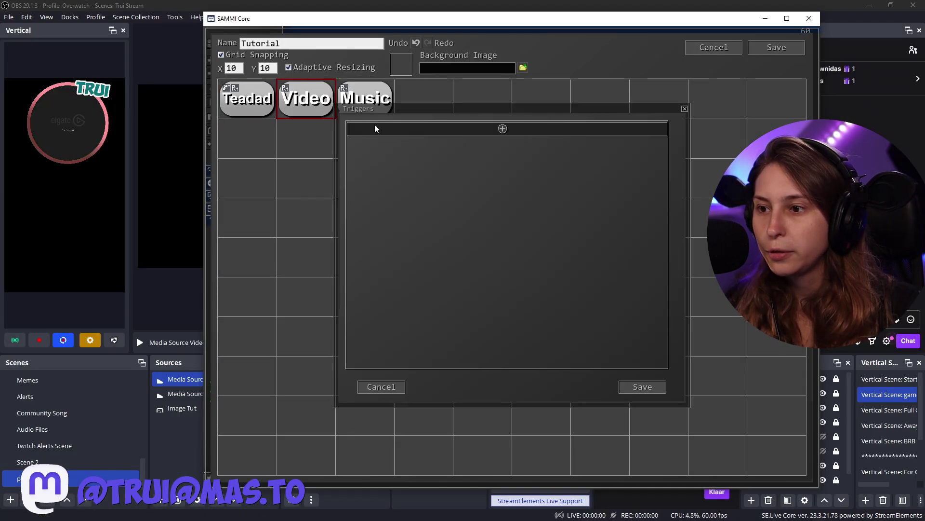
pyautogui.click(502, 129)
pyautogui.click(557, 289)
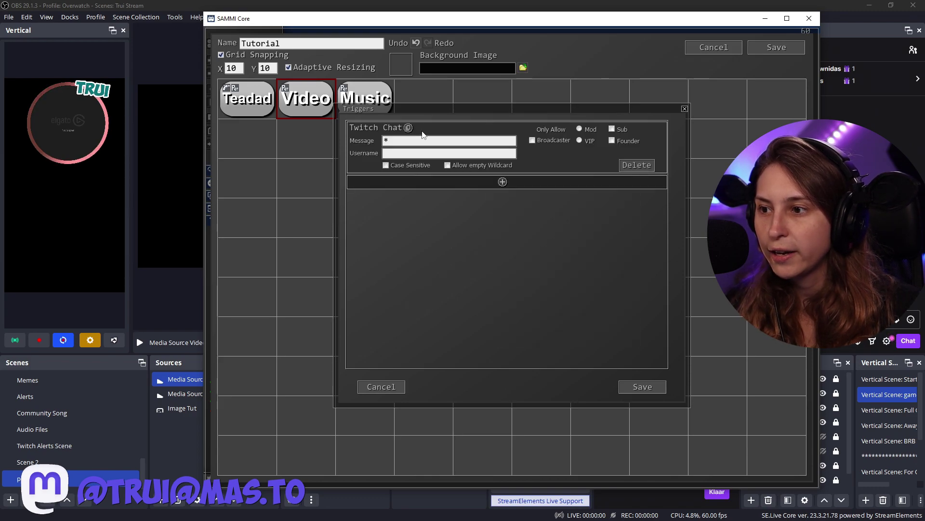
pyautogui.write('!video')
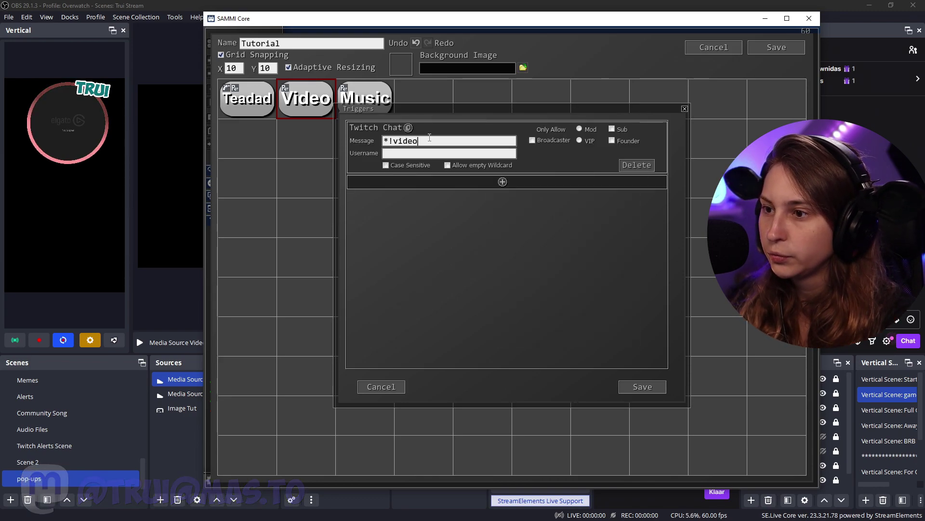
pyautogui.press('Return')
pyautogui.click(392, 112)
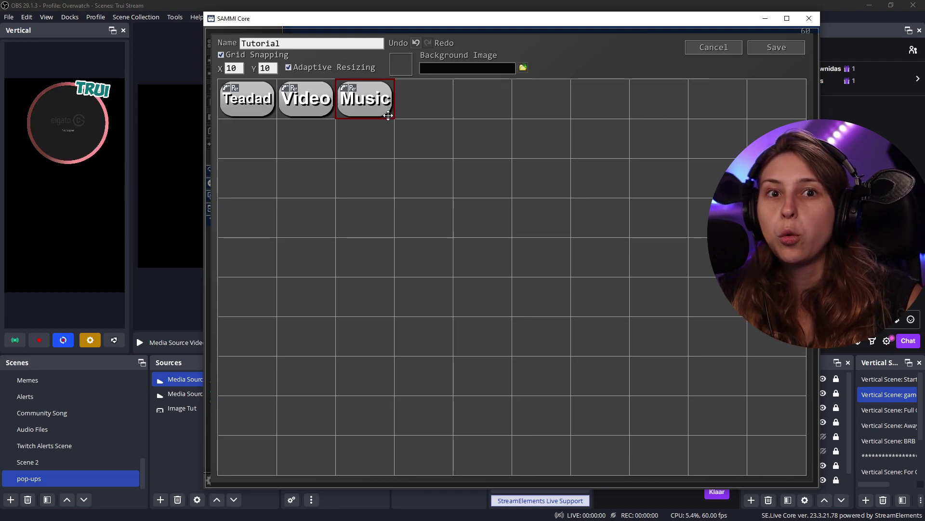
# Add the OBS command Source Change Visibility to the Teadad button's commands
pyautogui.rightClick(252, 103)
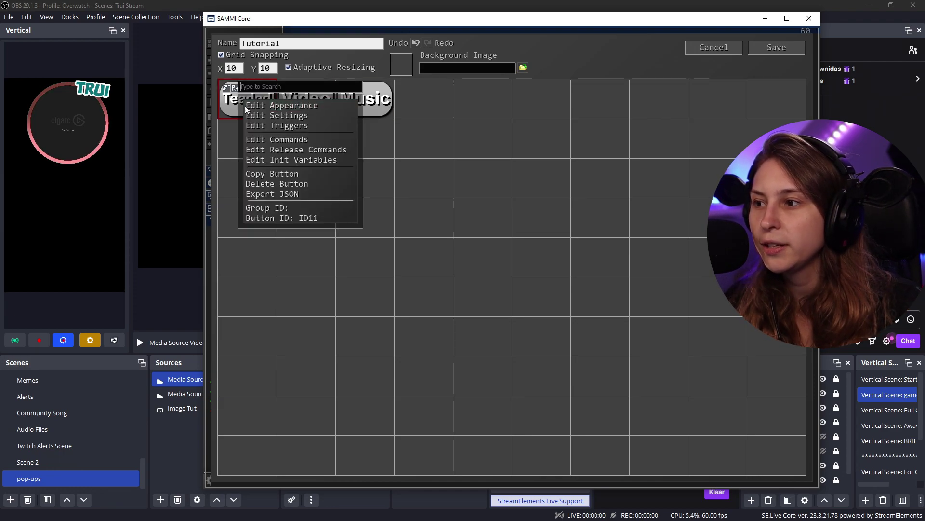
pyautogui.click(277, 140)
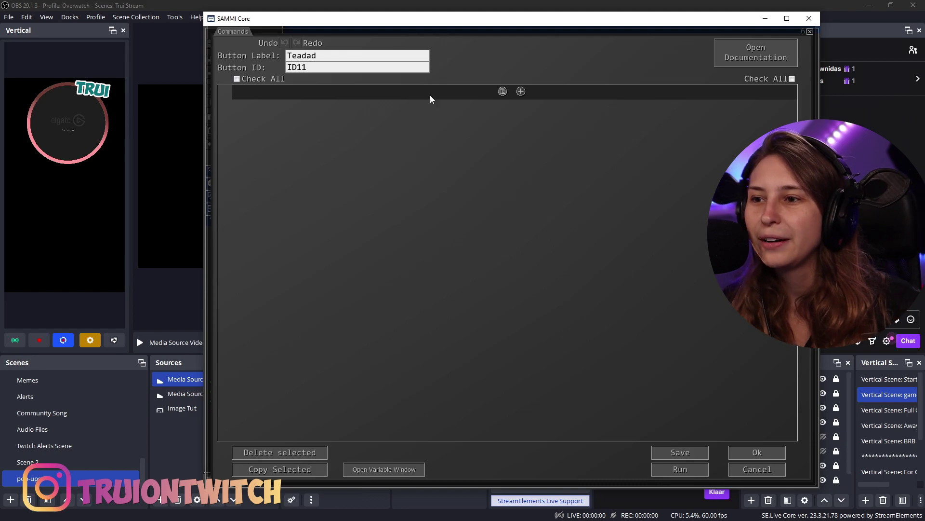
pyautogui.click(521, 91)
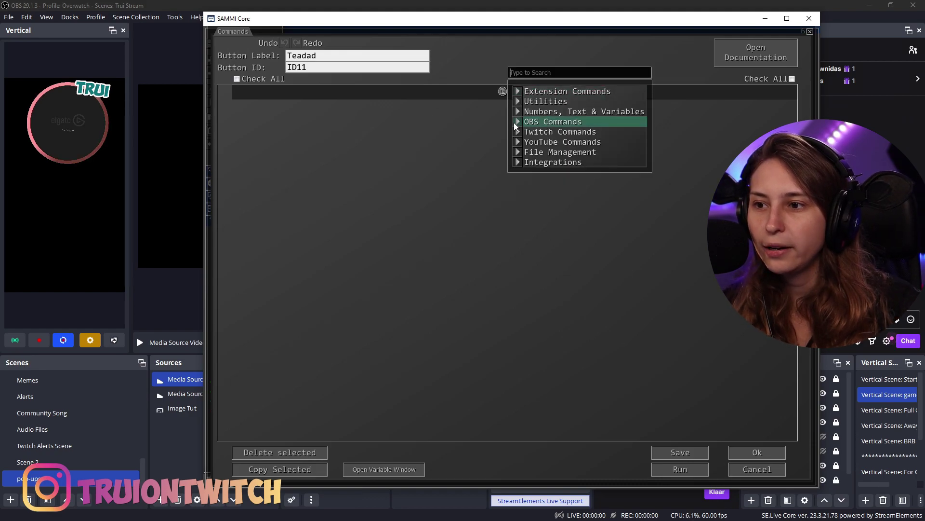
pyautogui.moveTo(514, 122)
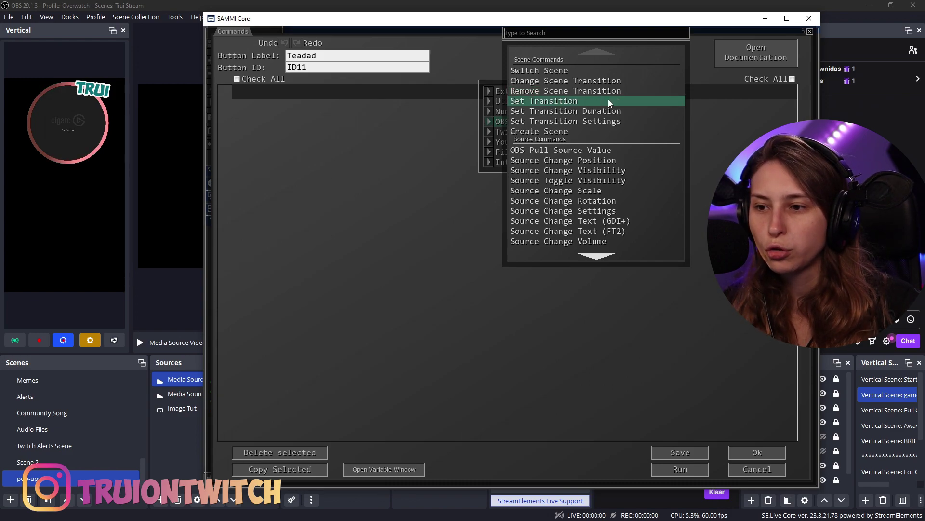
pyautogui.click(551, 171)
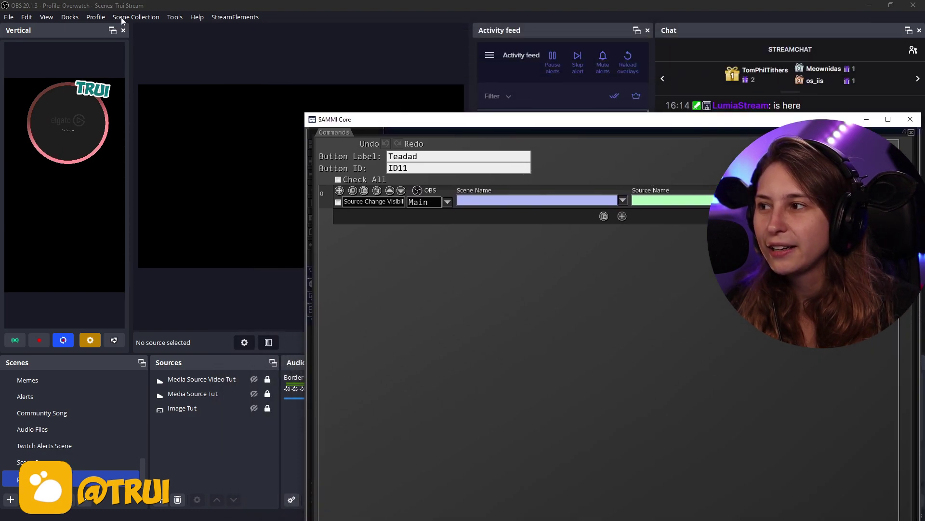
# Check the available scene collections in OBS, and return to SAMMI Core
pyautogui.click(130, 17)
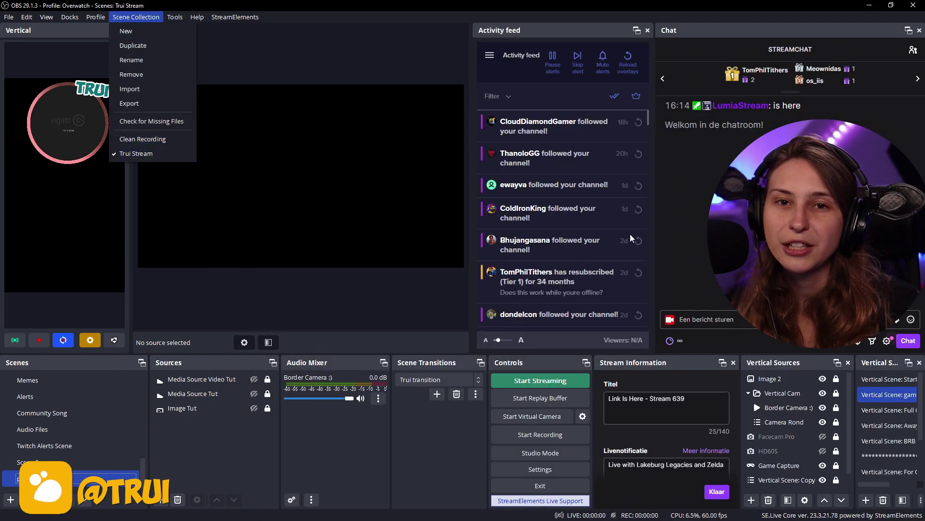
pyautogui.hotkey('alt', 'Tab')
pyautogui.moveTo(524, 49); pyautogui.dragTo(561, 36)
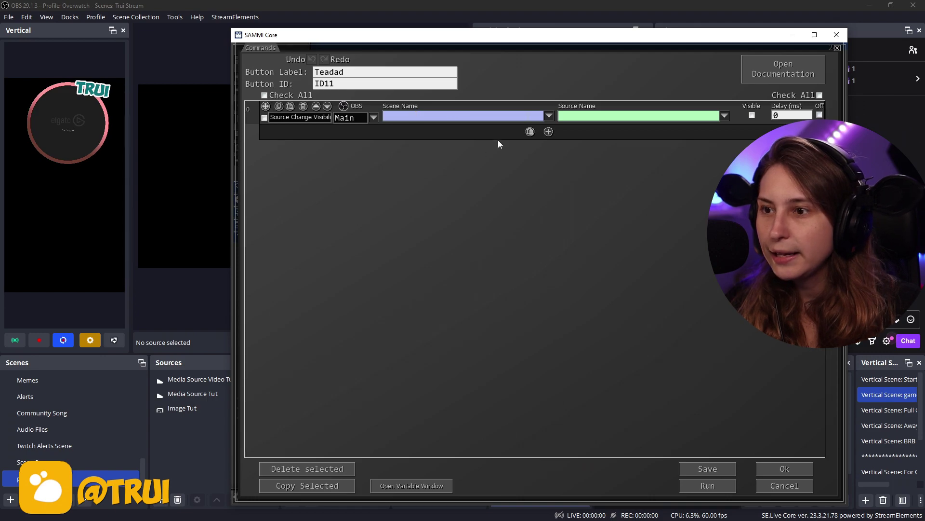
# Set the visibility command's scene to pop-ups and its source to Image Tut, and enable Visible
pyautogui.click(562, 116)
pyautogui.scroll(-5, 624, 267)
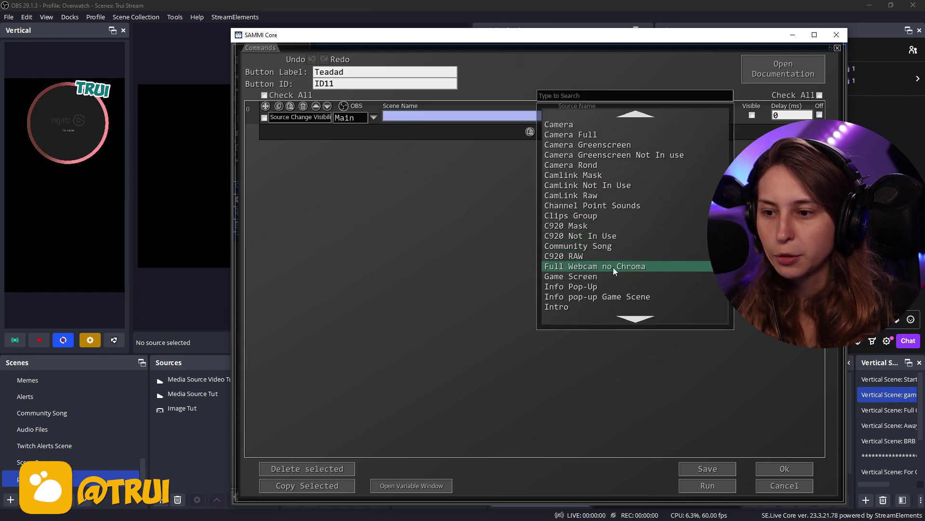
pyautogui.scroll(-2, 606, 267)
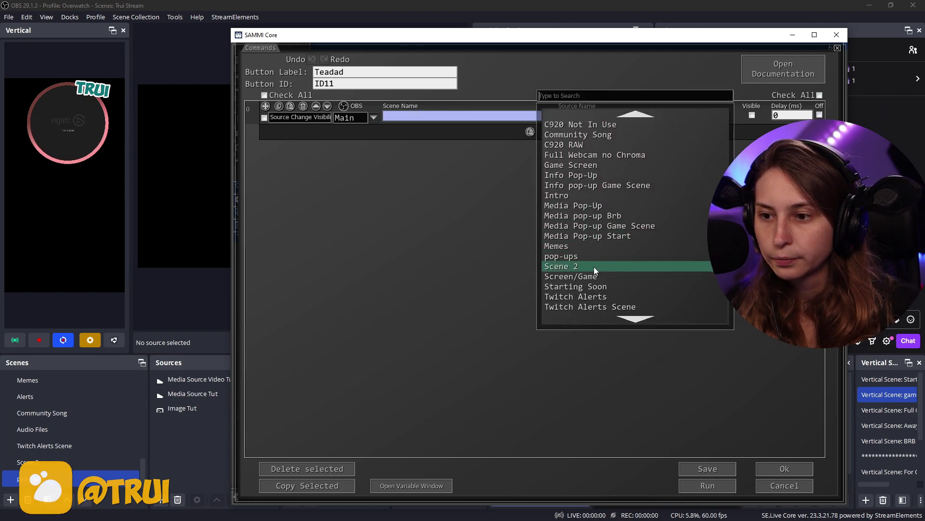
pyautogui.click(560, 258)
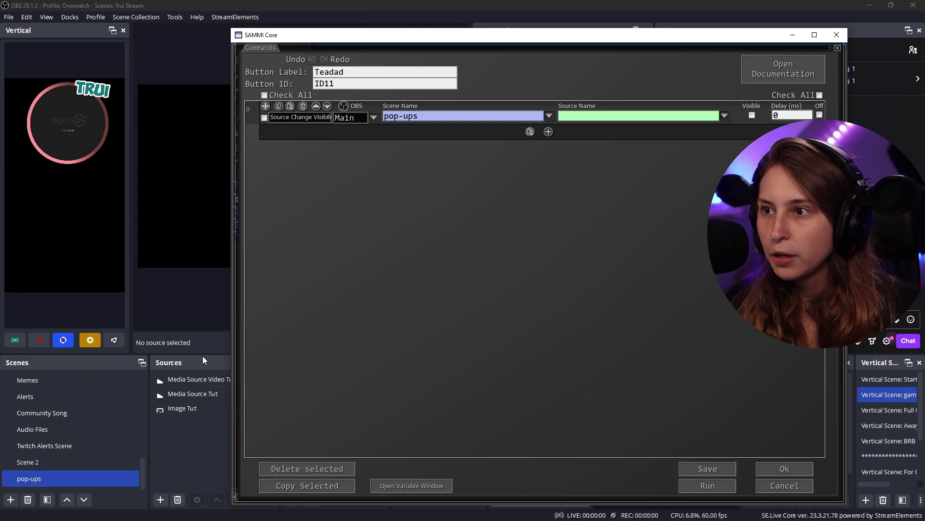
pyautogui.moveTo(477, 40); pyautogui.dragTo(544, 43)
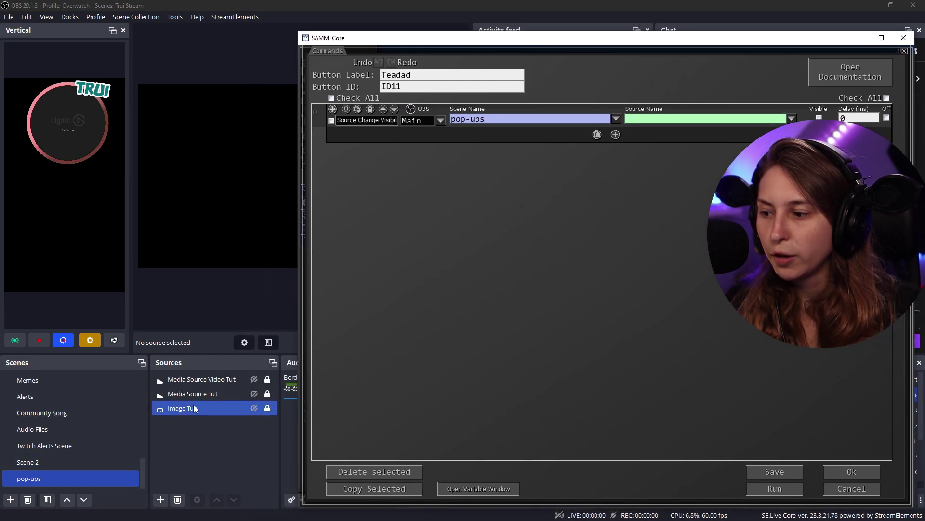
pyautogui.click(791, 119)
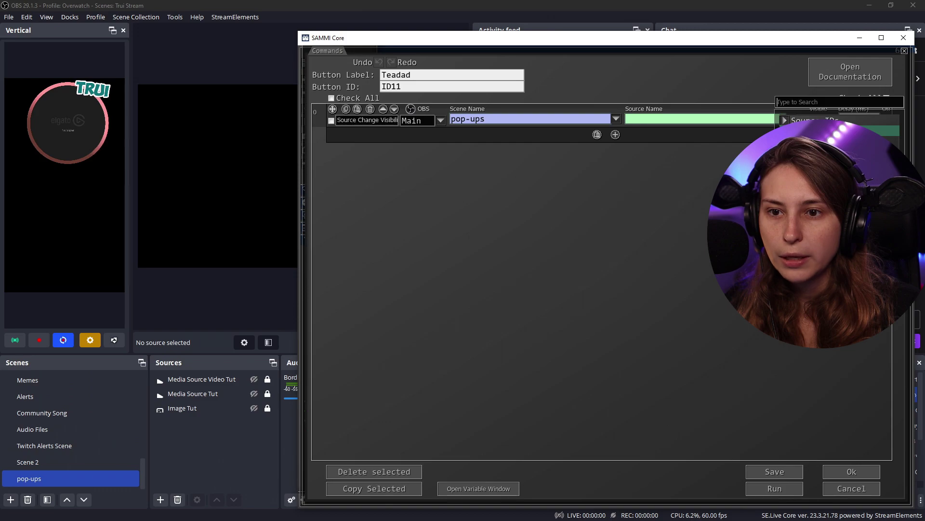
pyautogui.click(815, 145)
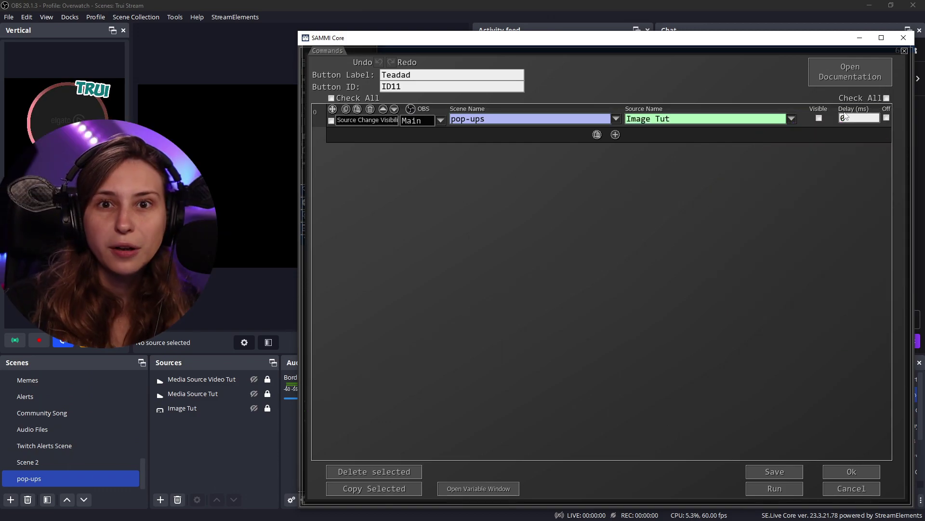
pyautogui.click(819, 120)
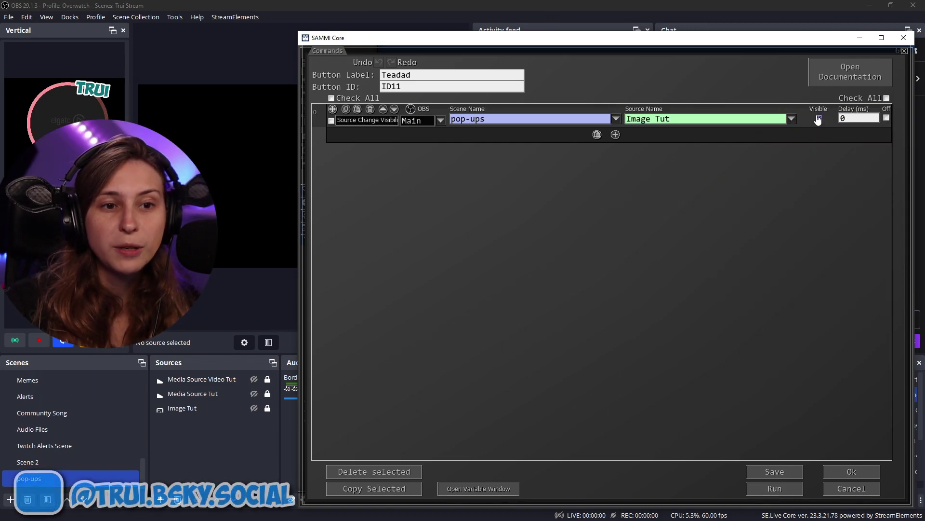
# Duplicate the Image Tut visibility command, disable Visible on the copy, set its delay to 3000 ms, and save the Teadad button
pyautogui.click(615, 135)
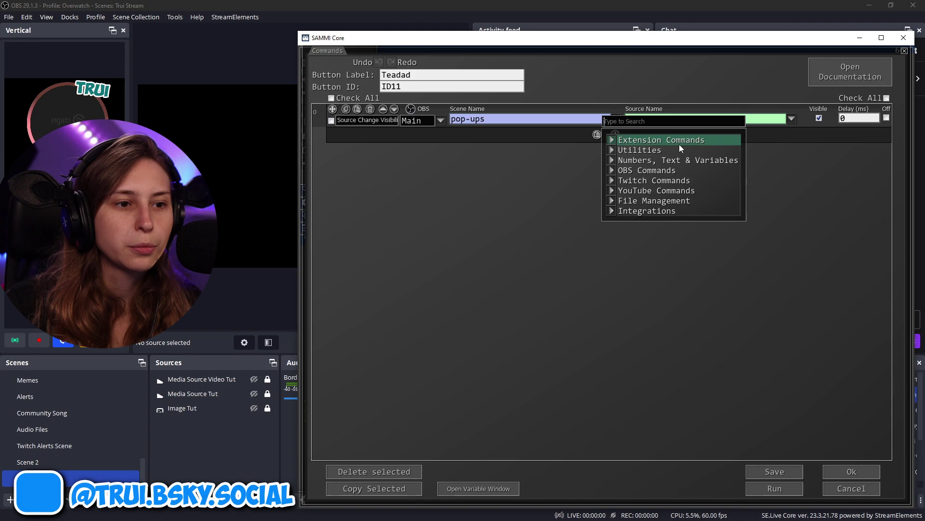
pyautogui.click(346, 110)
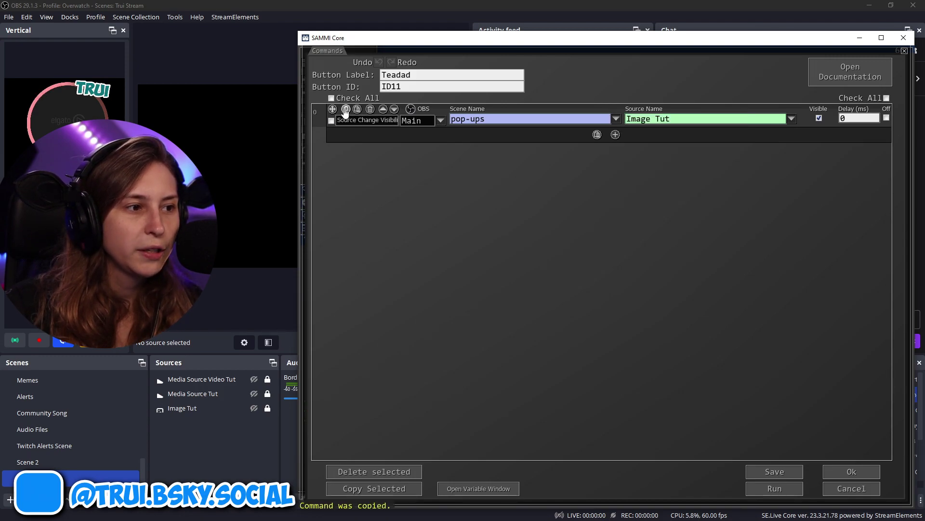
pyautogui.click(598, 134)
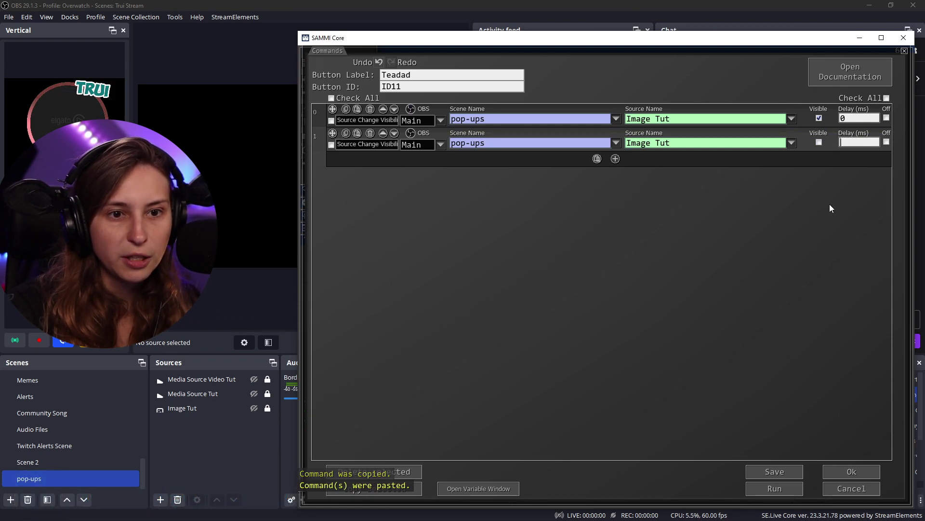
pyautogui.click(864, 139)
pyautogui.write('3000')
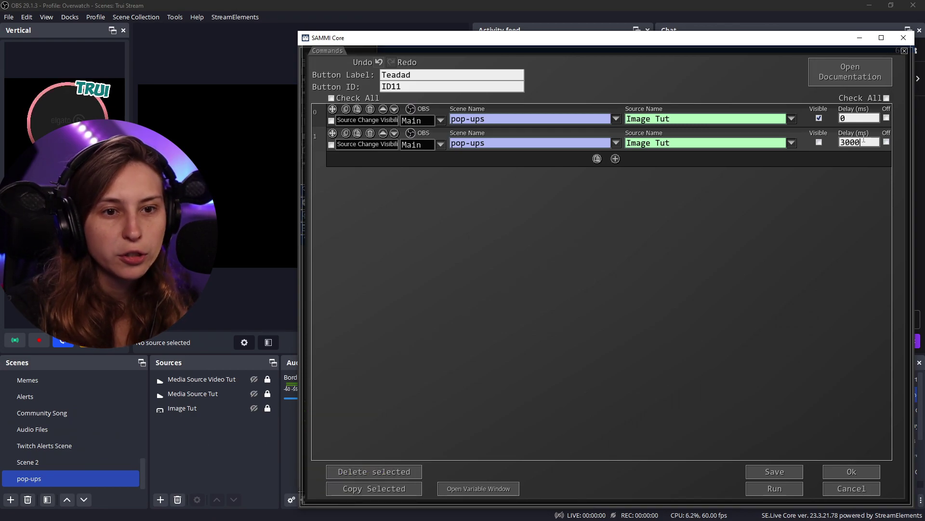
pyautogui.click(775, 473)
pyautogui.click(853, 473)
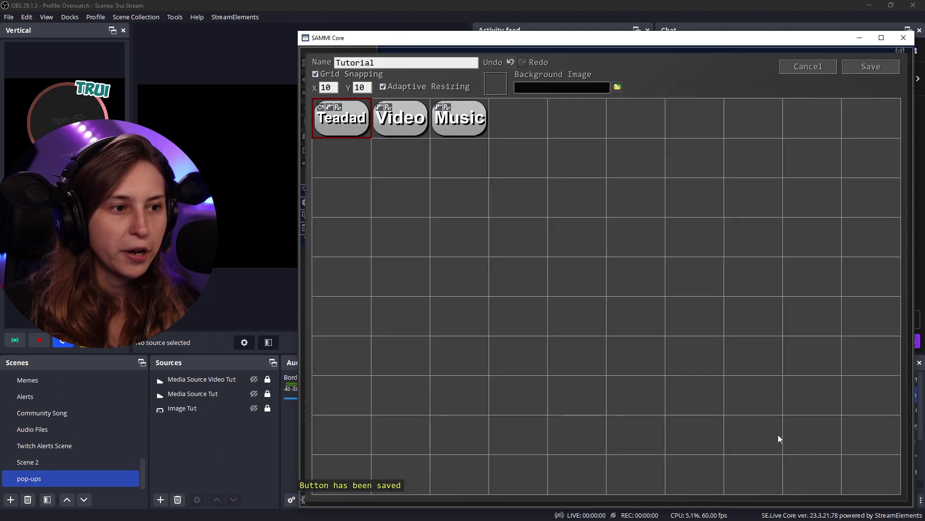
# Add the OBS command Source Change Visibility to the Video button's commands
pyautogui.rightClick(406, 113)
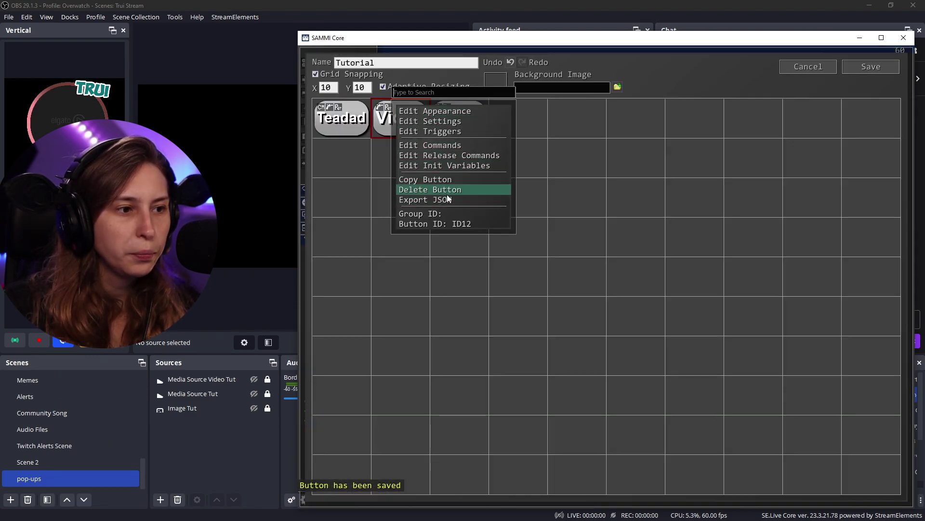
pyautogui.click(458, 144)
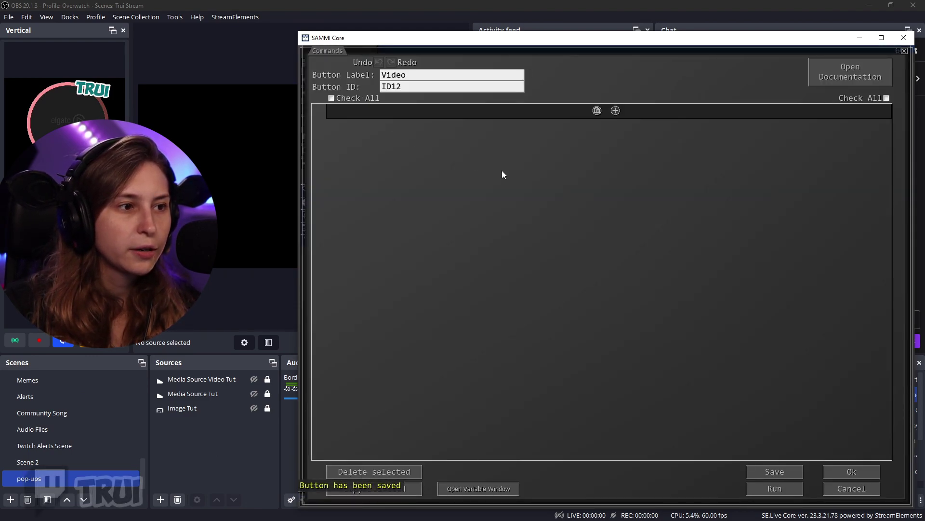
pyautogui.click(615, 111)
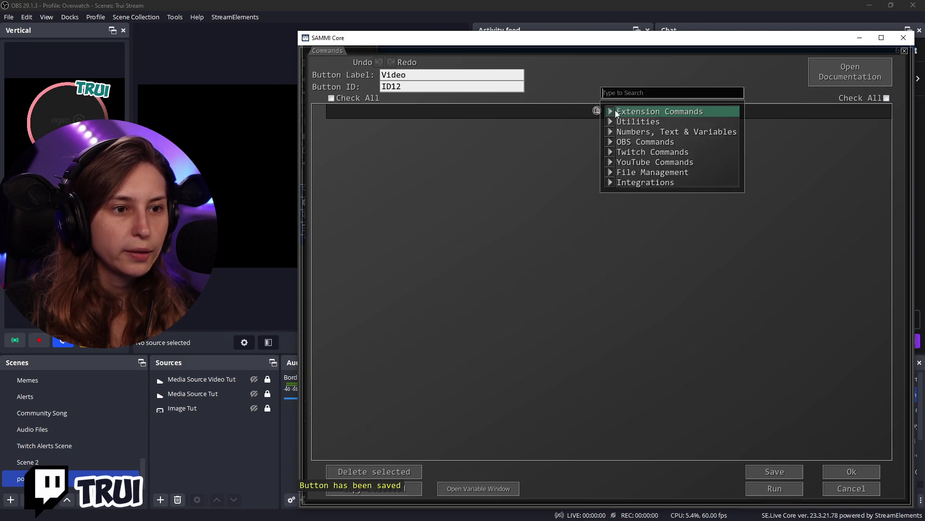
pyautogui.click(634, 141)
pyautogui.click(673, 188)
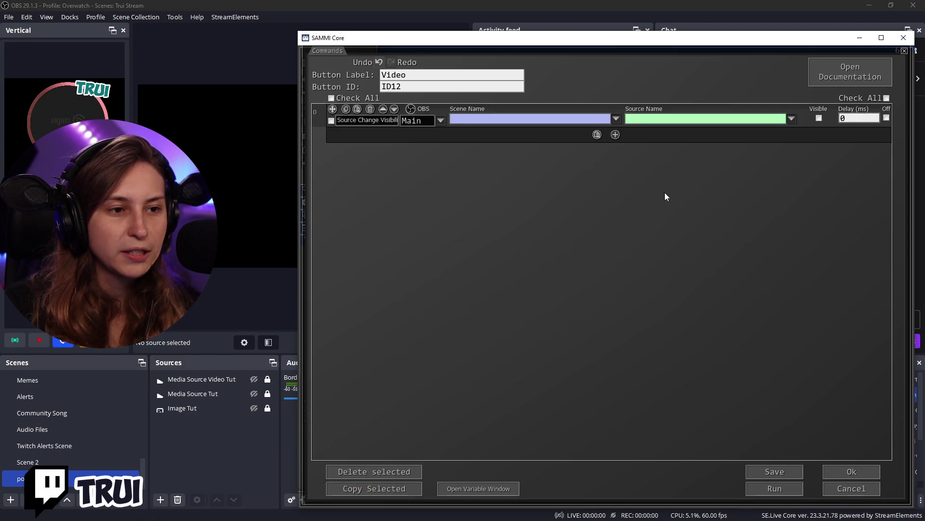
# Set the Video button's command to scene pop-ups and source Media Source Video Tut, and enable Visible
pyautogui.click(596, 120)
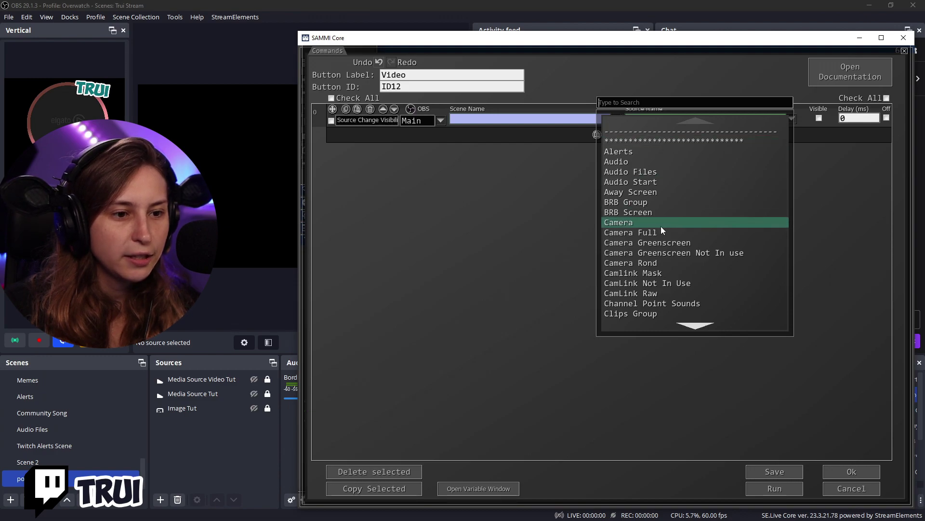
pyautogui.write('poi')
pyautogui.press('BackSpace')
pyautogui.write('p')
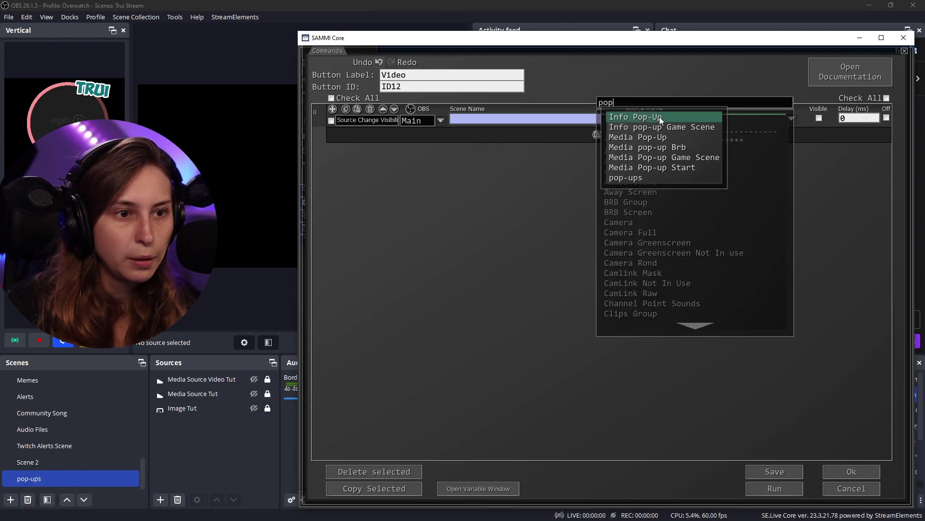
pyautogui.click(655, 182)
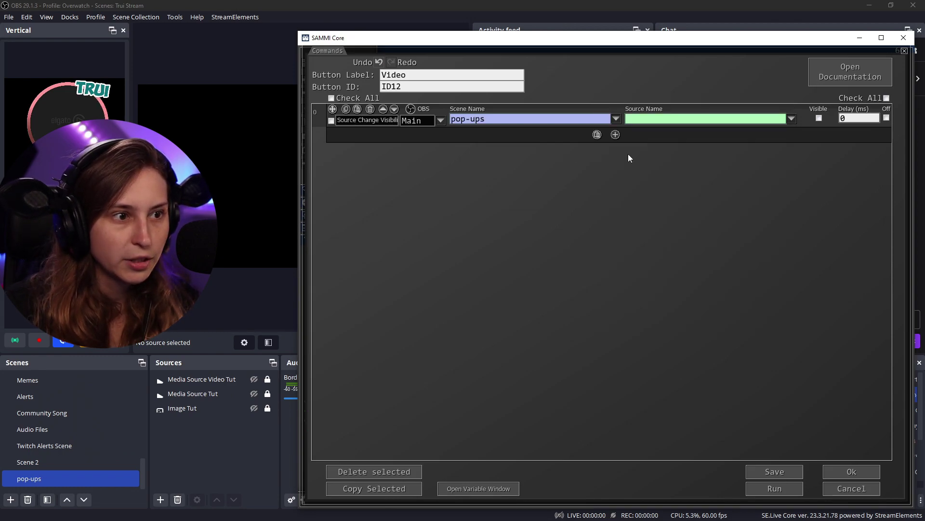
pyautogui.click(793, 119)
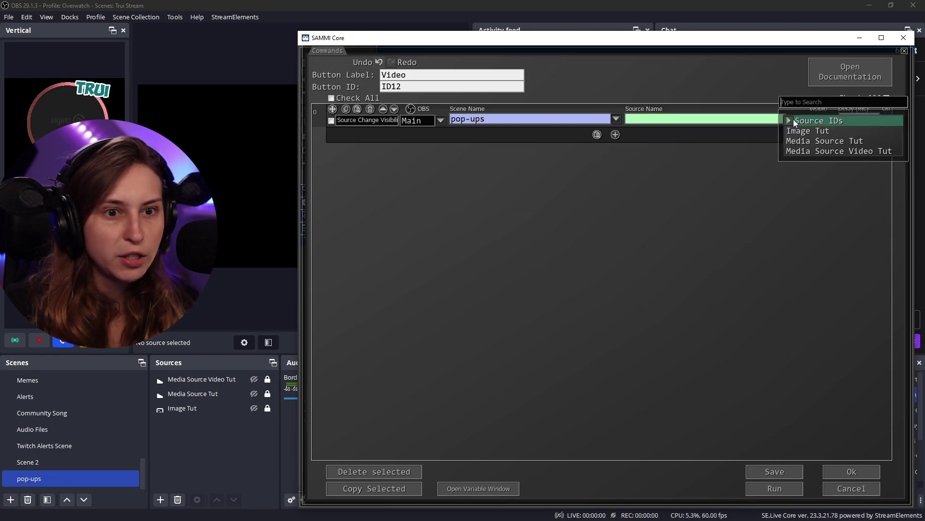
pyautogui.click(821, 151)
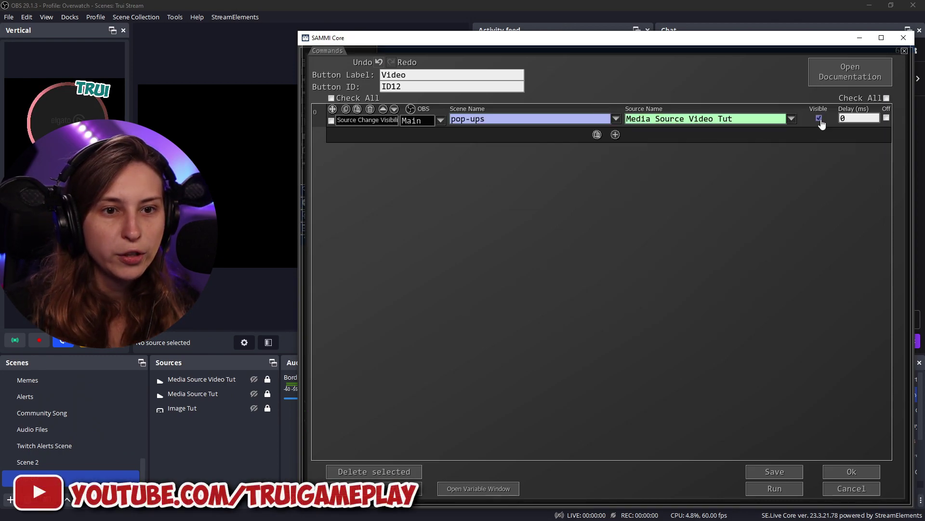
# Duplicate the Media Source Video Tut visibility command and disable Visible on the copy
pyautogui.click(615, 135)
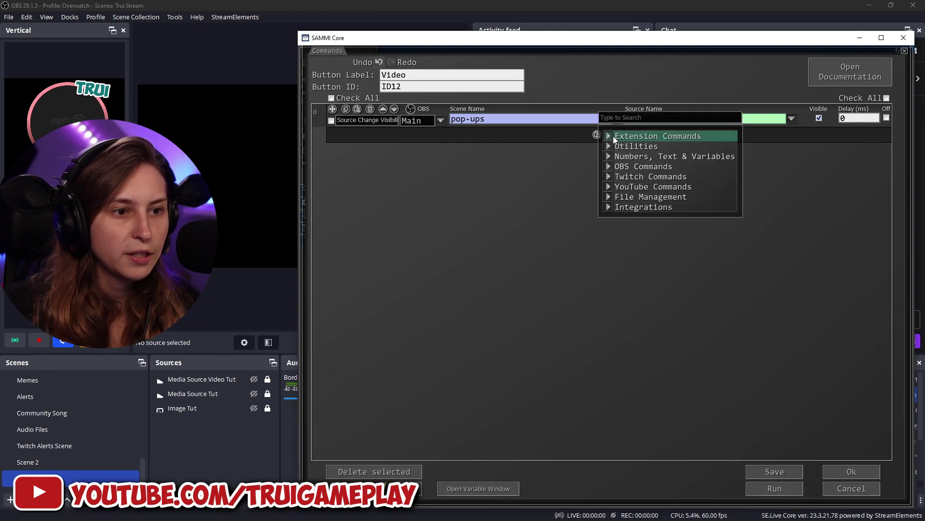
pyautogui.click(598, 134)
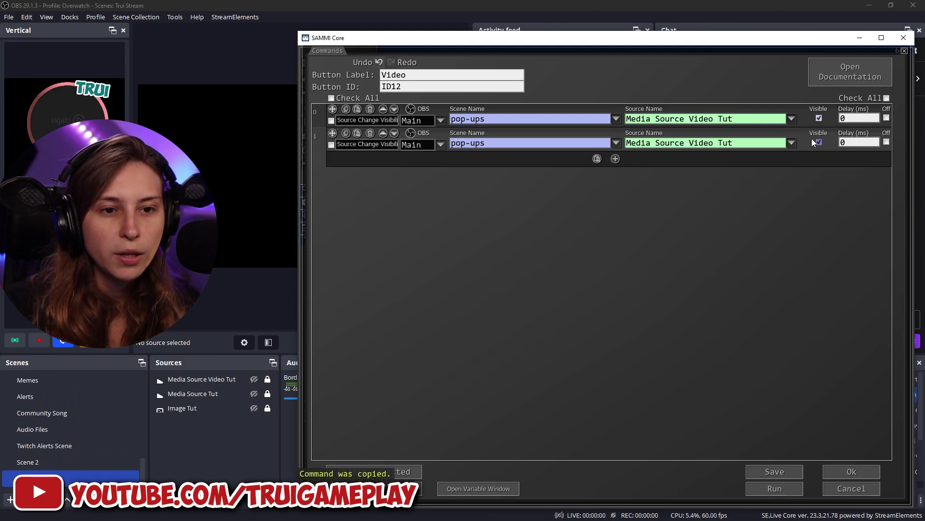
pyautogui.click(819, 142)
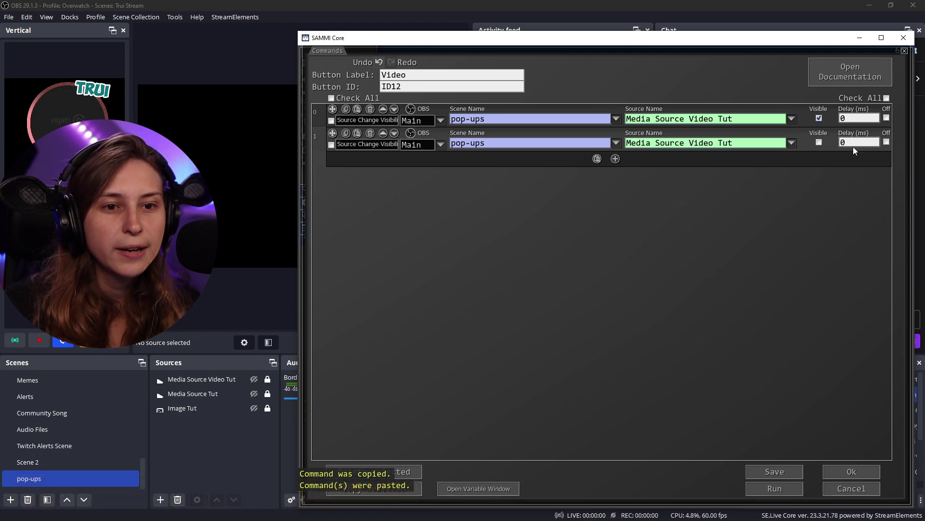
# Check the file used by Media Source Video Tut in OBS, set the second Video command's delay to 60000 ms, and confirm
pyautogui.rightClick(214, 379)
pyautogui.click(240, 388)
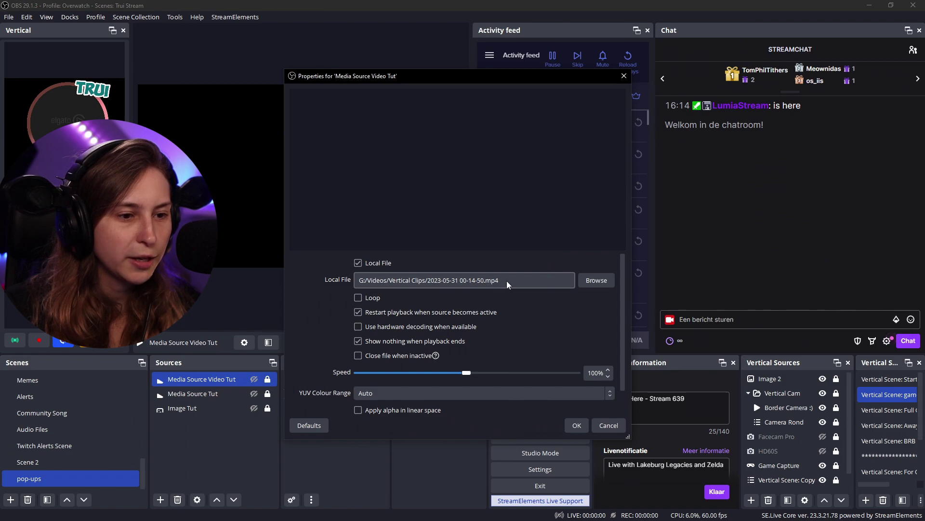
pyautogui.moveTo(507, 281); pyautogui.dragTo(322, 279)
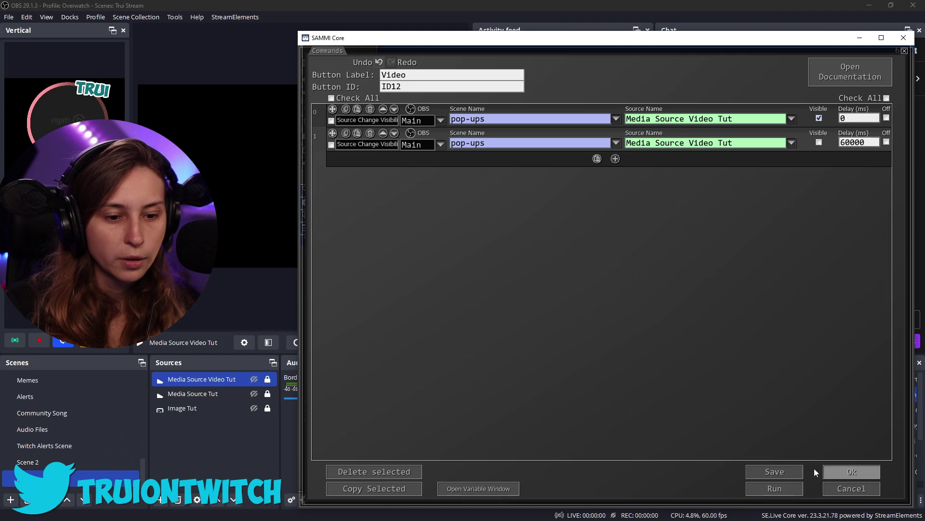
pyautogui.click(838, 472)
# Paste the visibility command twice into the Music button's commands, set both sources to Media Source Tut, and disable Visible on the second
pyautogui.click(459, 118)
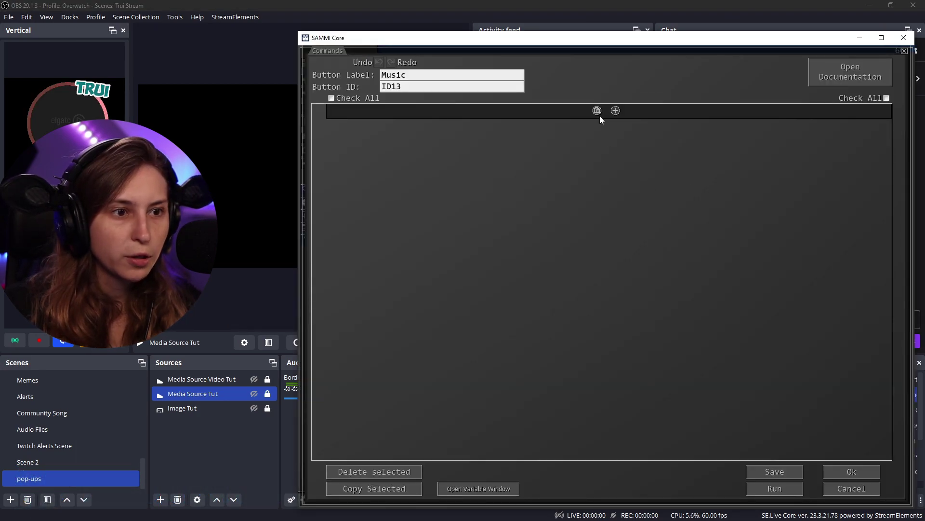
pyautogui.click(596, 110)
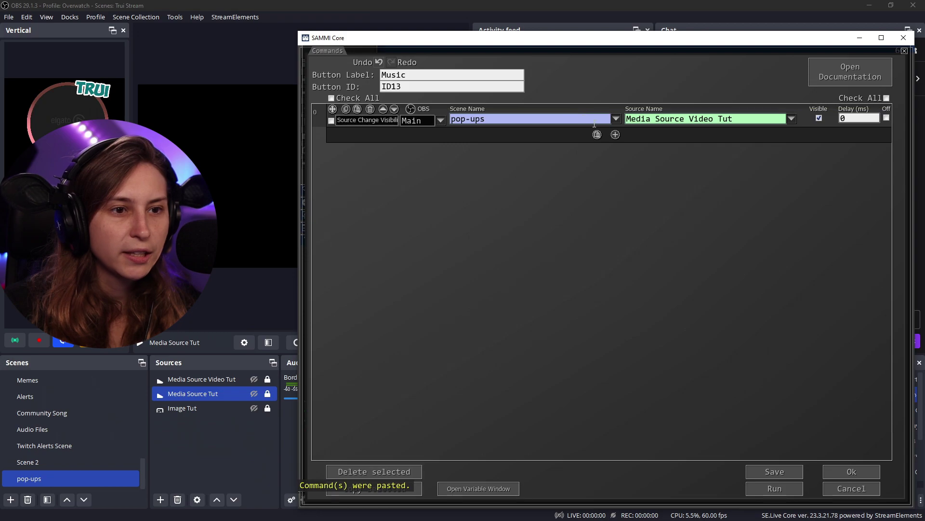
pyautogui.click(790, 119)
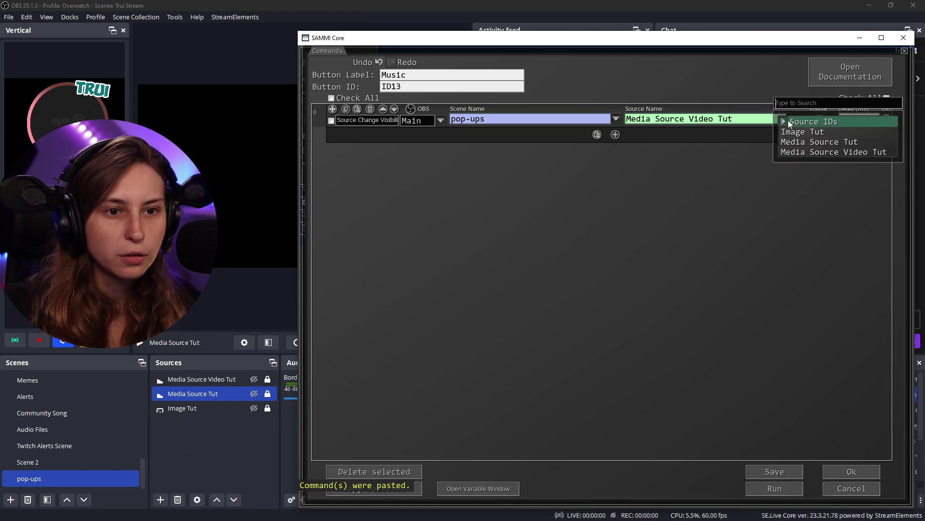
pyautogui.click(818, 143)
pyautogui.click(597, 136)
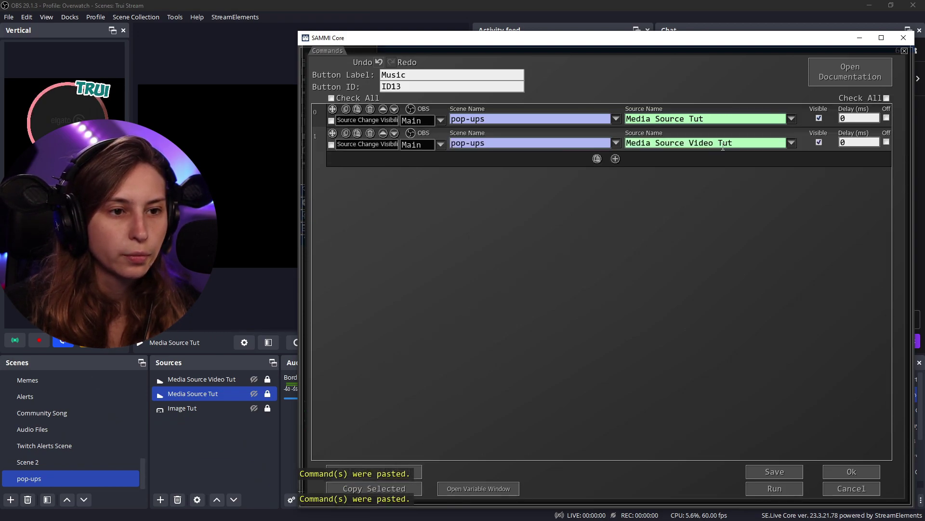
pyautogui.click(795, 143)
pyautogui.click(815, 164)
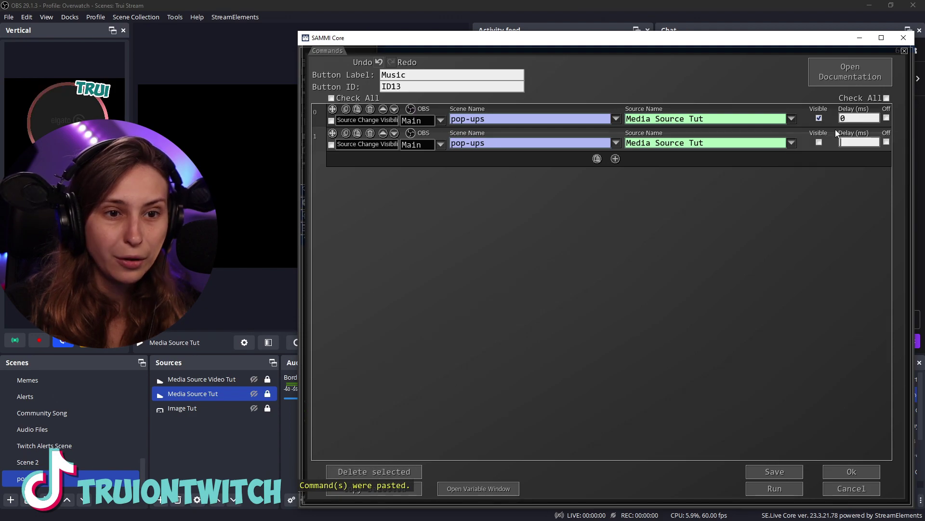
# Set the second Music command's delay to 9000 ms and save the button
pyautogui.click(854, 141)
pyautogui.write('9000')
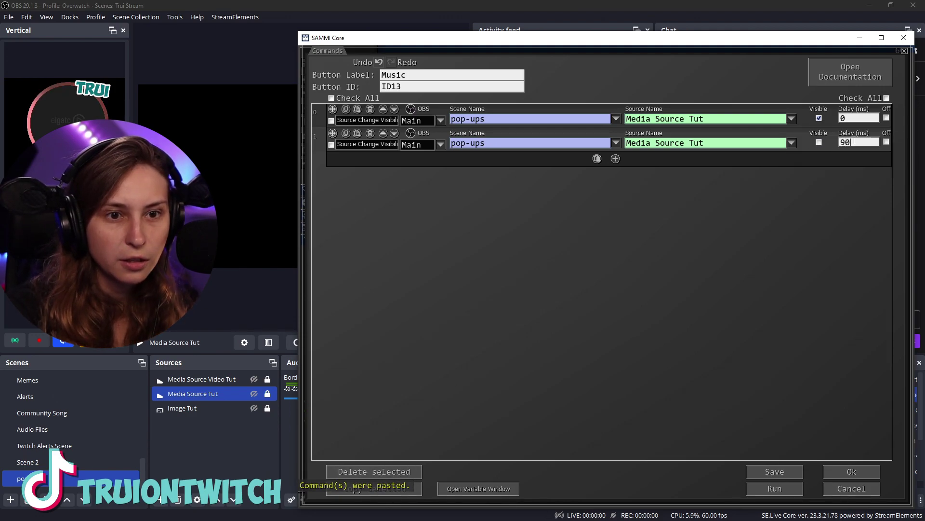
pyautogui.click(774, 475)
pyautogui.click(852, 472)
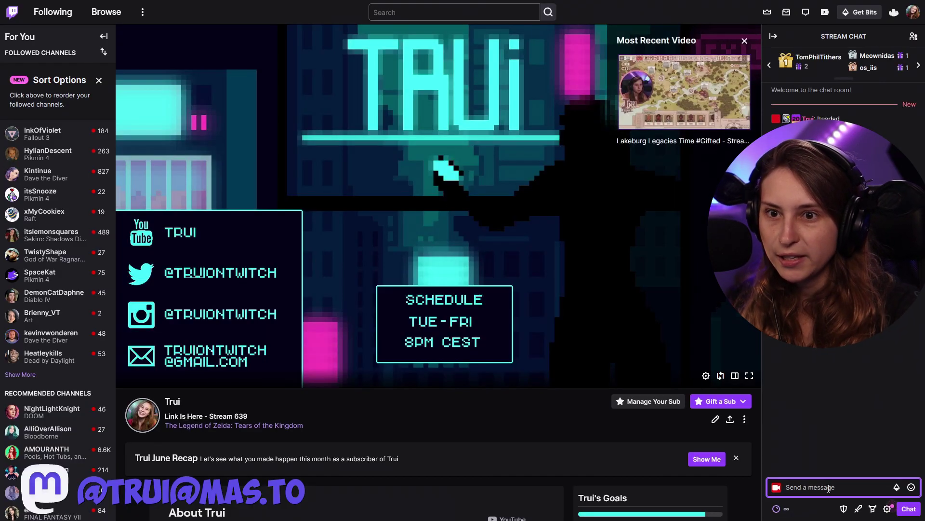
# Test the !teadad and !video commands in the Twitch chat, switching to OBS after each to check its pop-up
pyautogui.hotkey('alt', 'Tab')
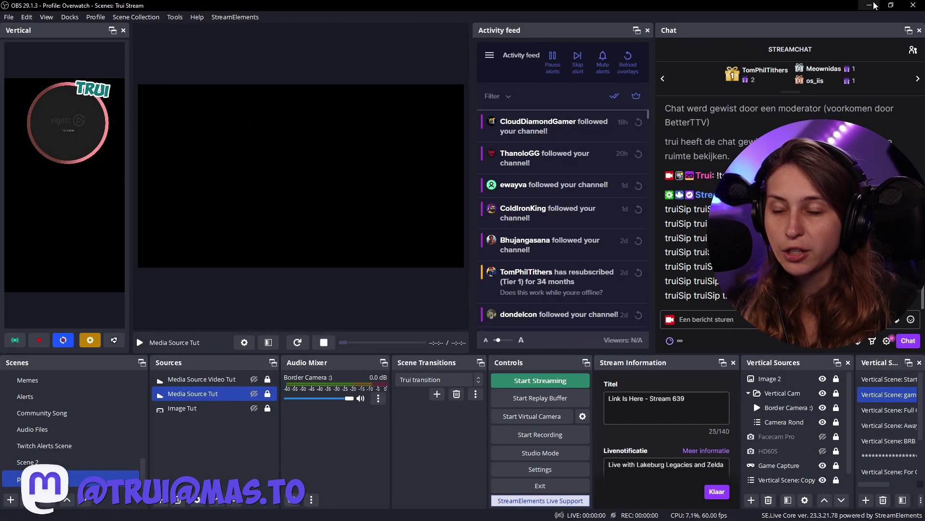
pyautogui.hotkey('alt', 'Tab')
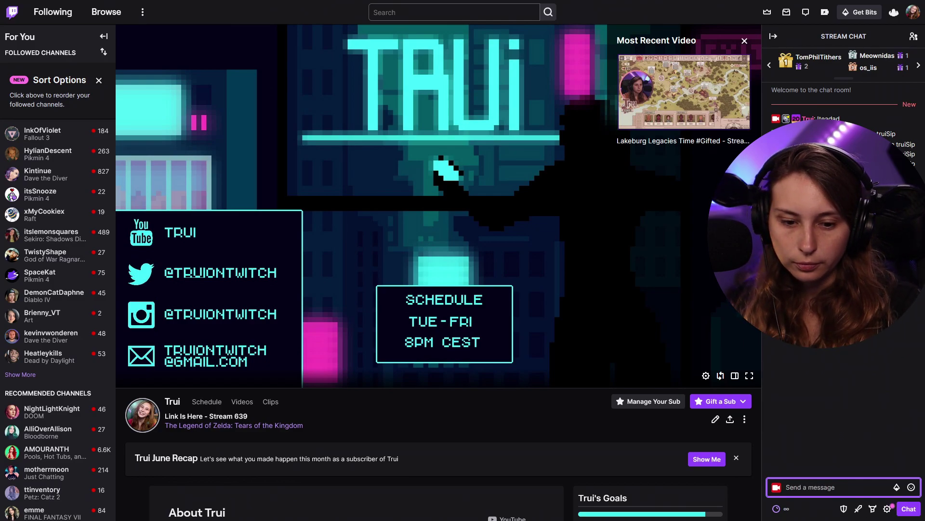
pyautogui.hotkey('alt', 'Tab')
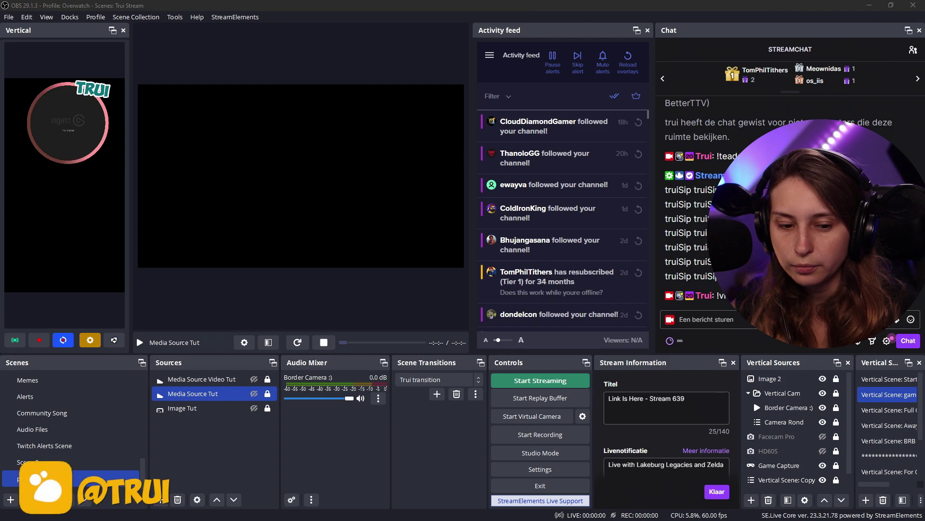
pyautogui.hotkey('alt', 'Tab')
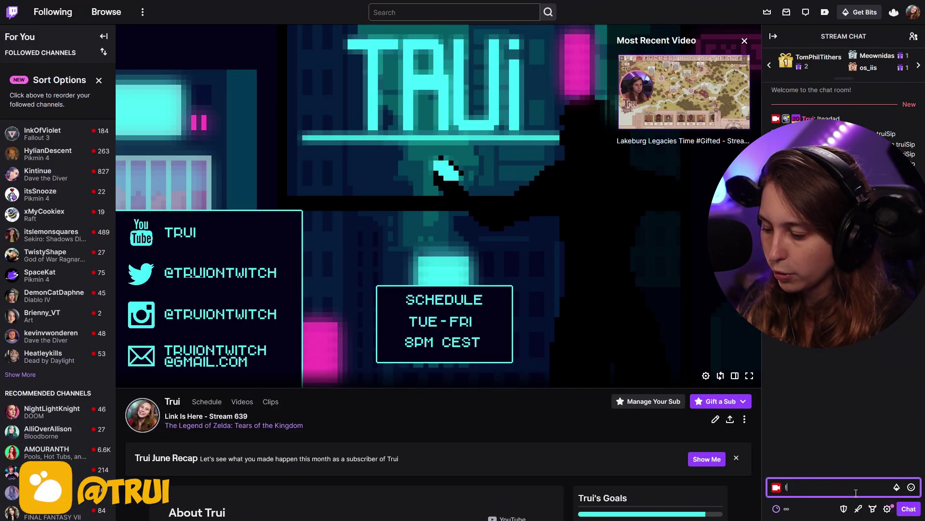